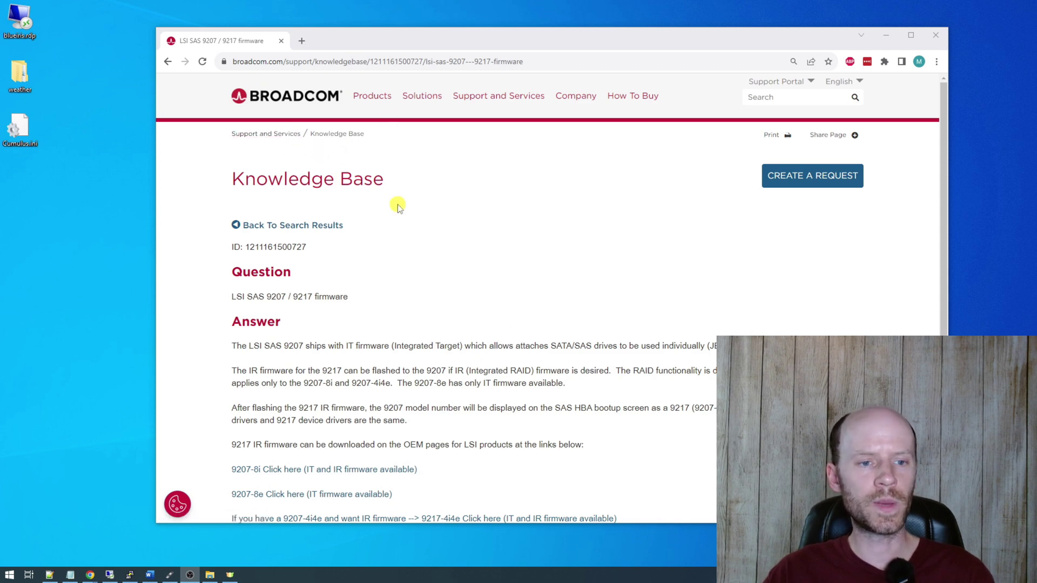
scroll(470, 210, "down", 2)
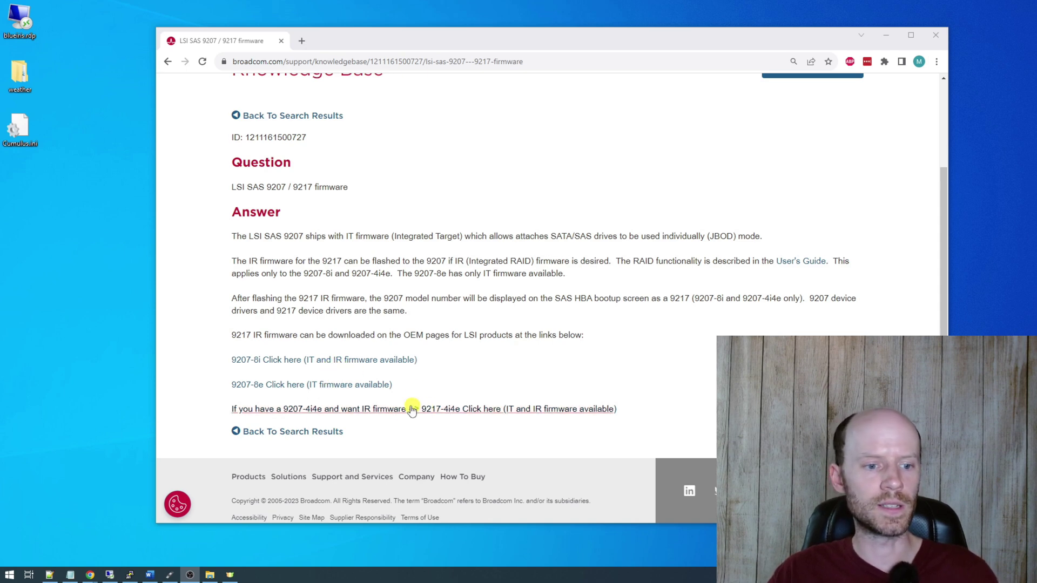
left_click(311, 388)
Accept Broadcom's license for the 9207-8e IT firmware package, download it and open the zip
left_click(312, 388)
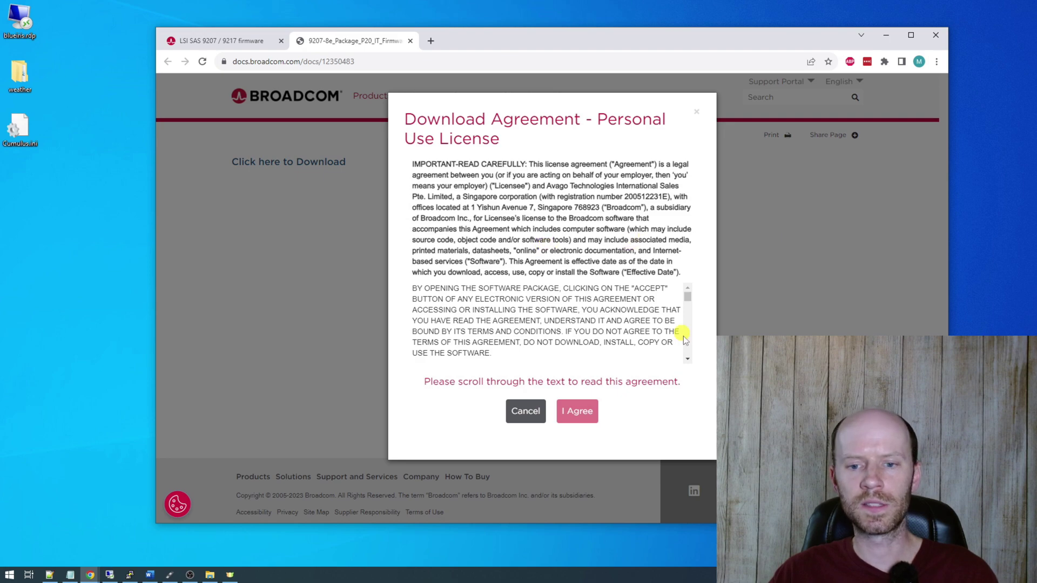
left_click_drag(689, 297, 689, 357)
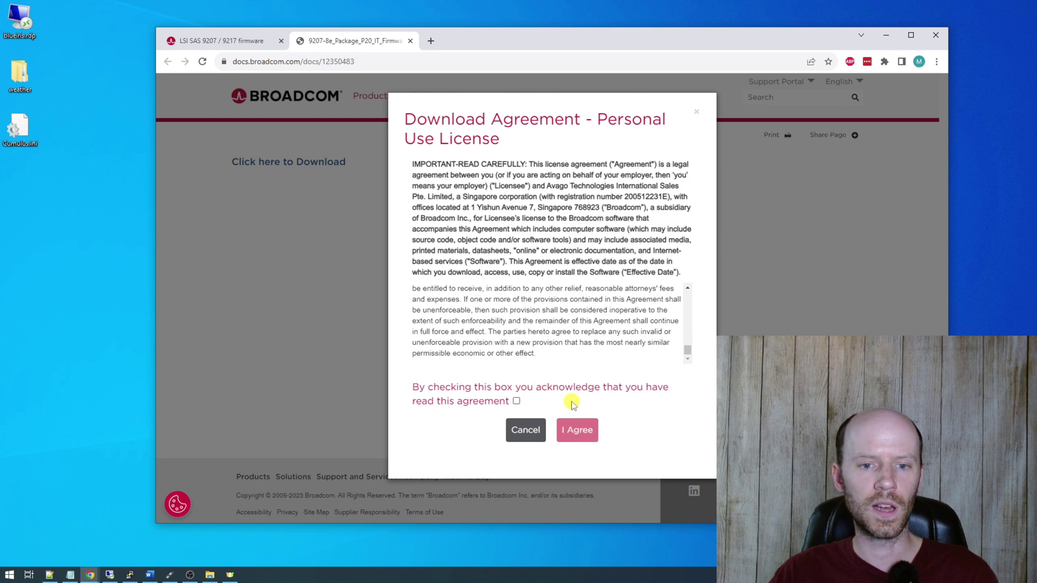
left_click(517, 400)
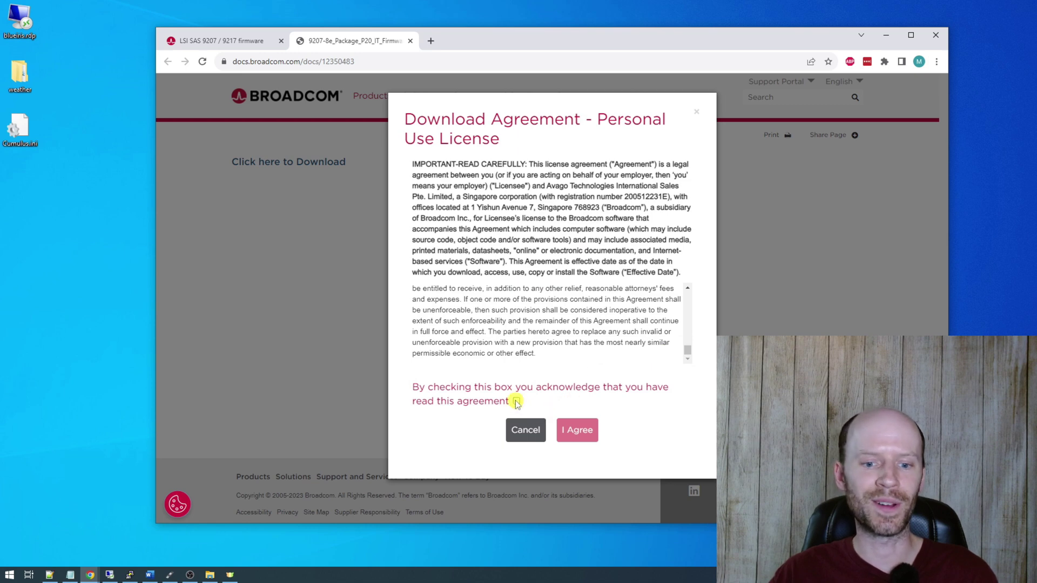
left_click(577, 431)
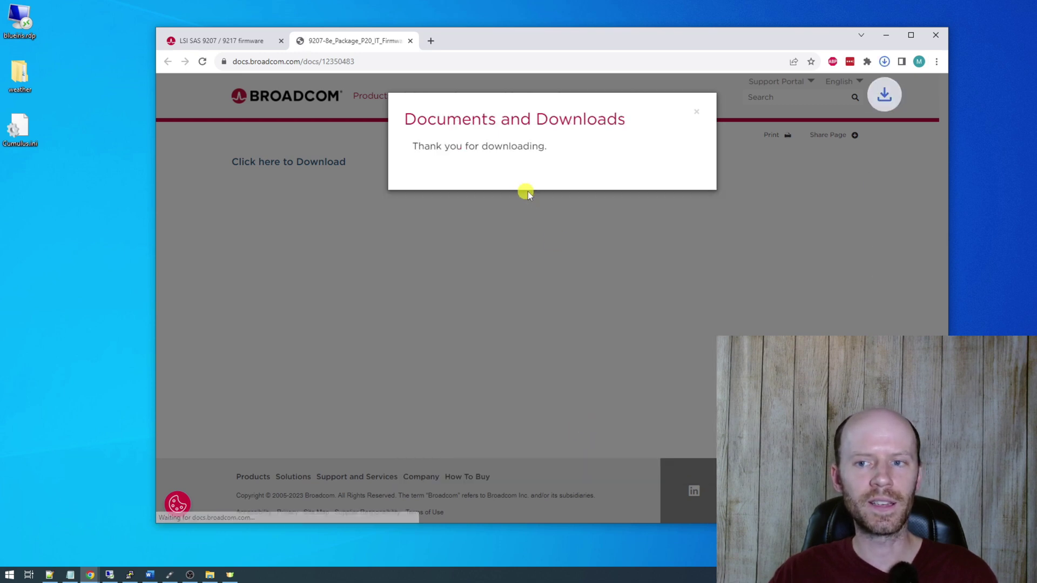
left_click(882, 62)
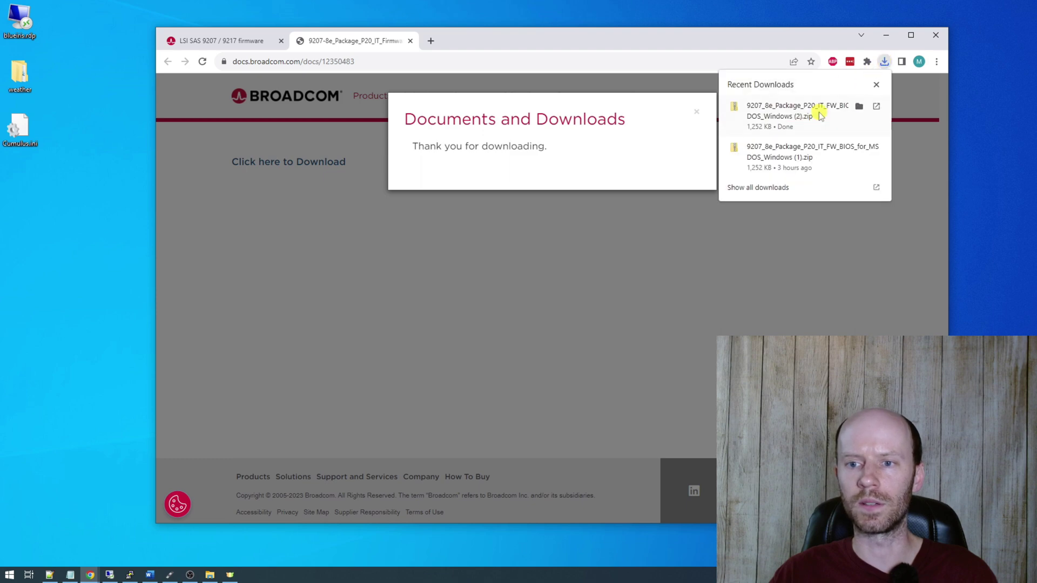
left_click(858, 110)
Open the 9207_8e_Package_P20_IT_FW_BIOS_for_MSDOS_Windows folder inside the zip and shift its window left
double_click(397, 208)
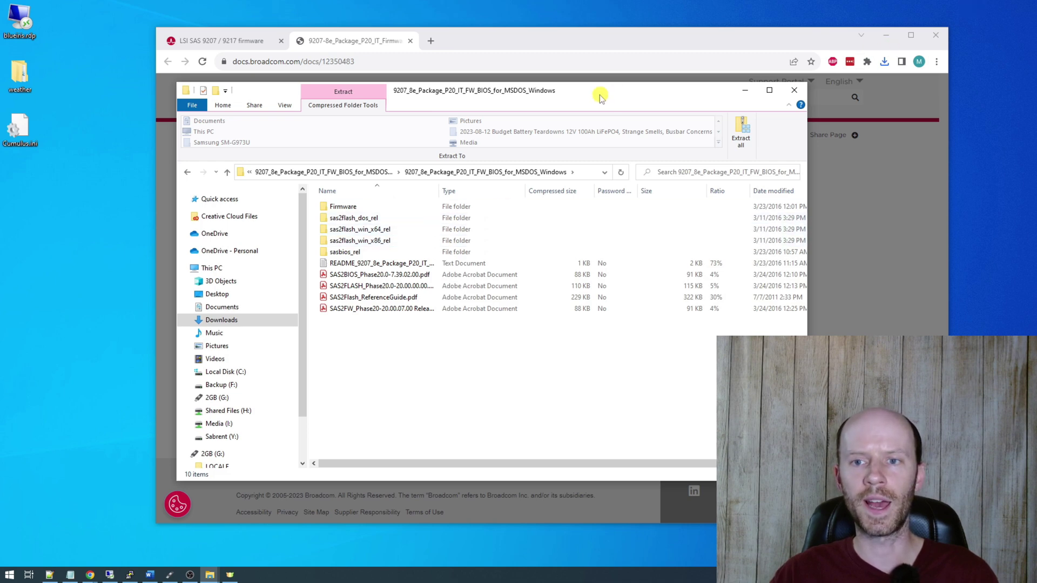
left_click_drag(616, 93, 568, 93)
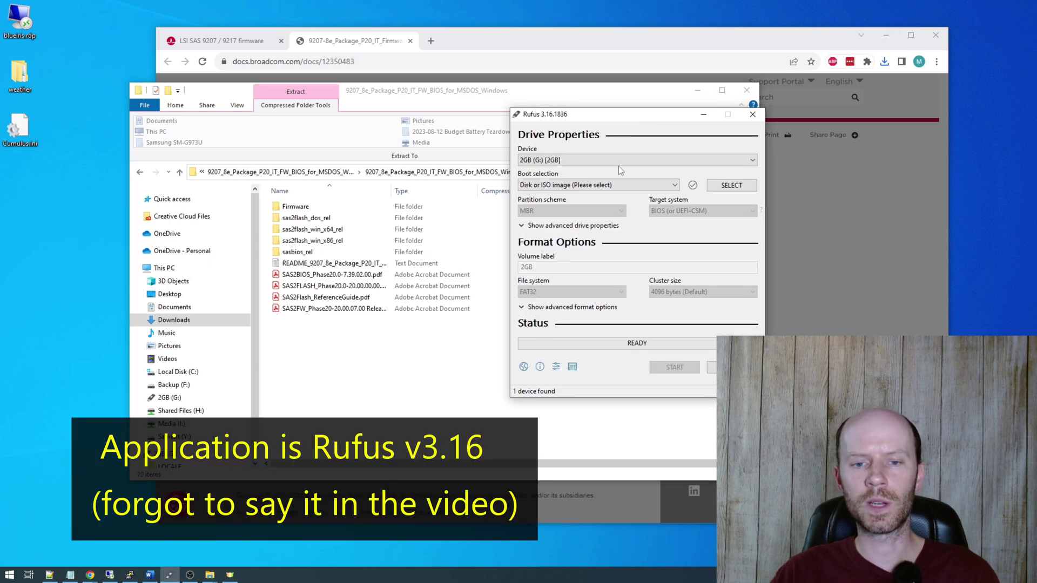
Target the 2GB (G:) drive in Rufus with FreeDOS as the boot selection
left_click(575, 161)
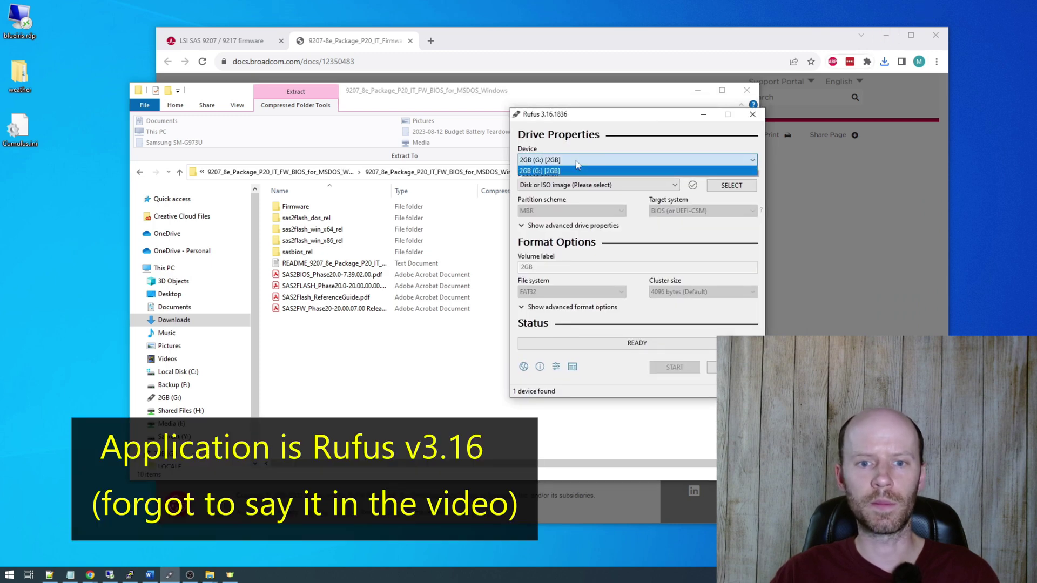
left_click(574, 171)
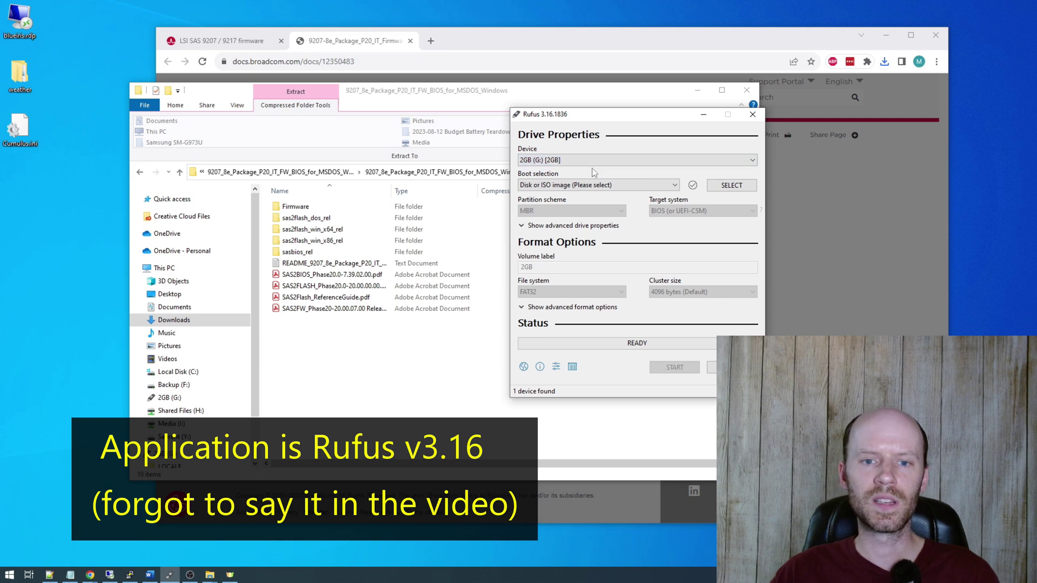
left_click(751, 161)
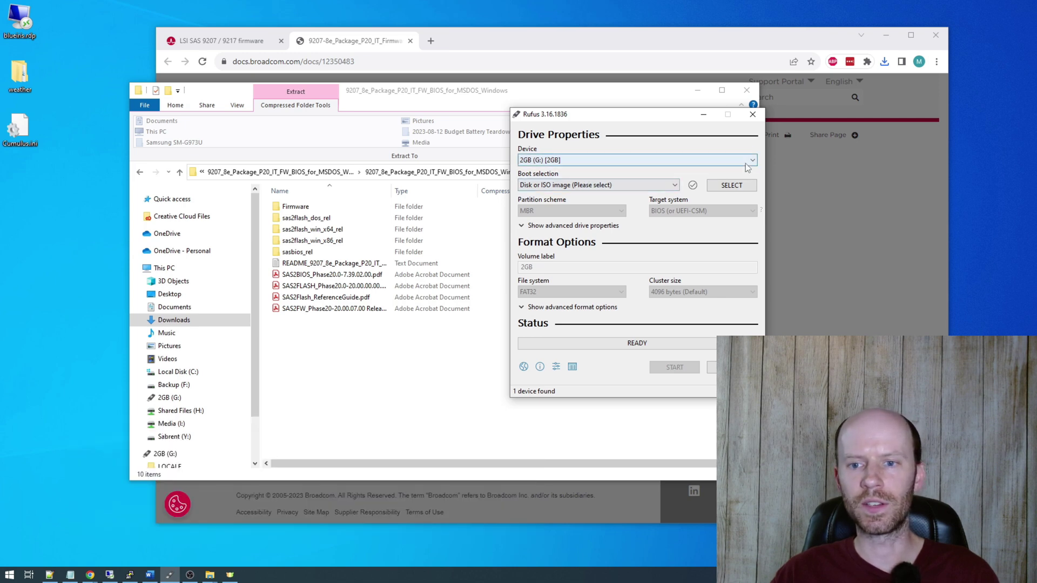
left_click(748, 168)
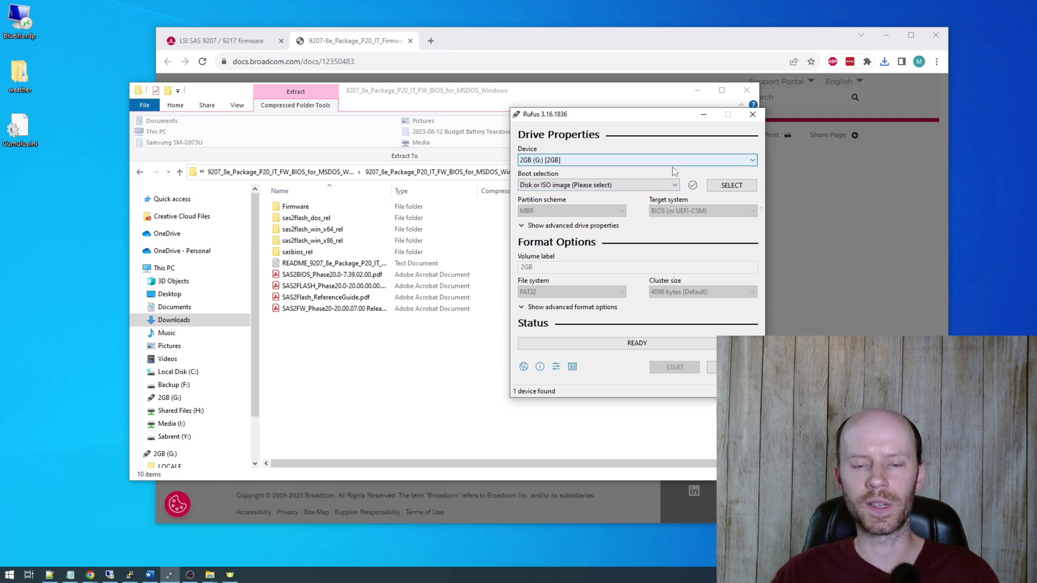
left_click(562, 186)
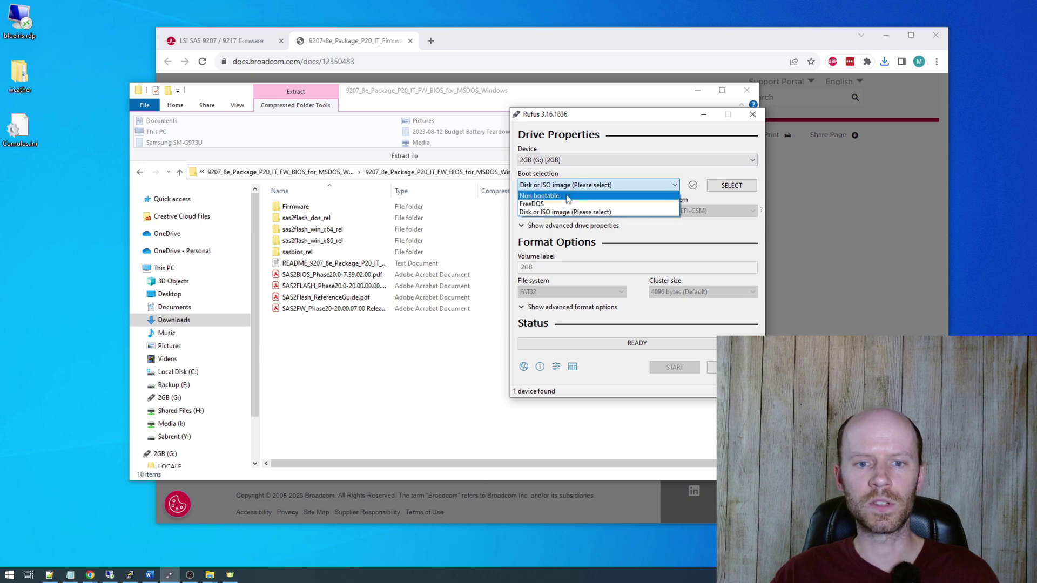
left_click(562, 204)
Keep MBR, set FAT32, then format the drive, confirming the data erase
left_click(562, 211)
left_click(563, 216)
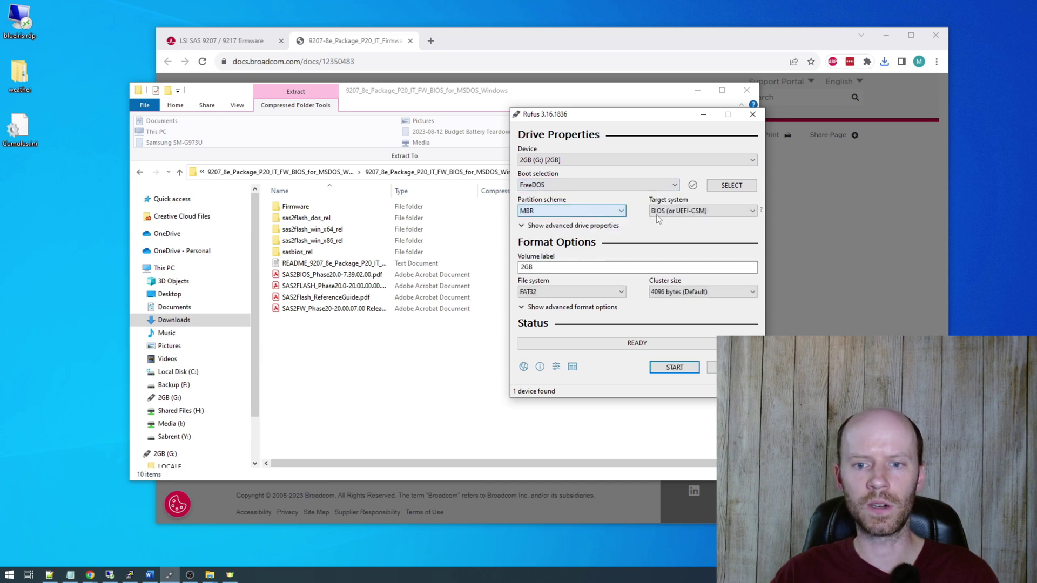
left_click(624, 294)
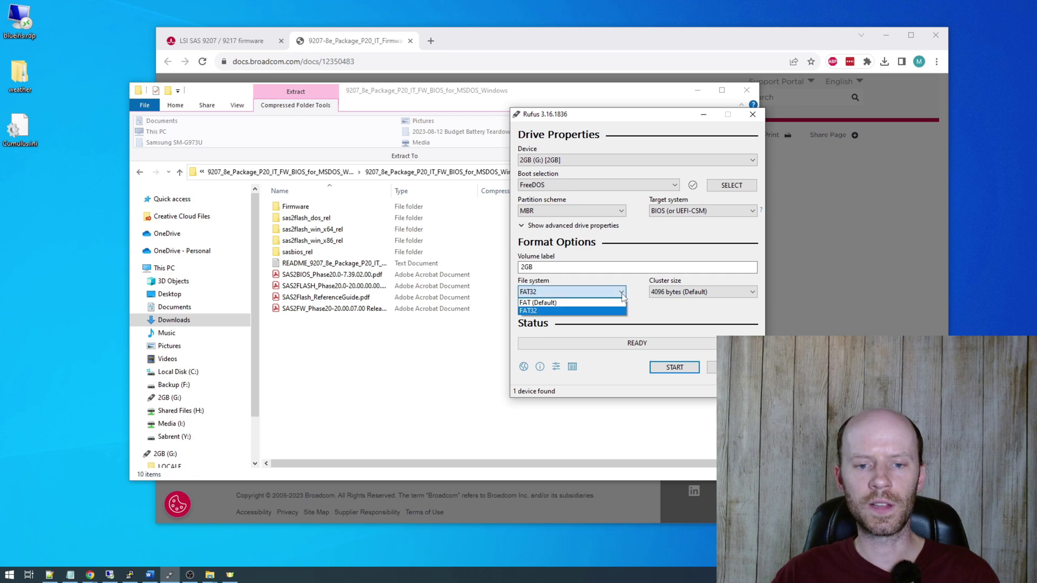
left_click(607, 312)
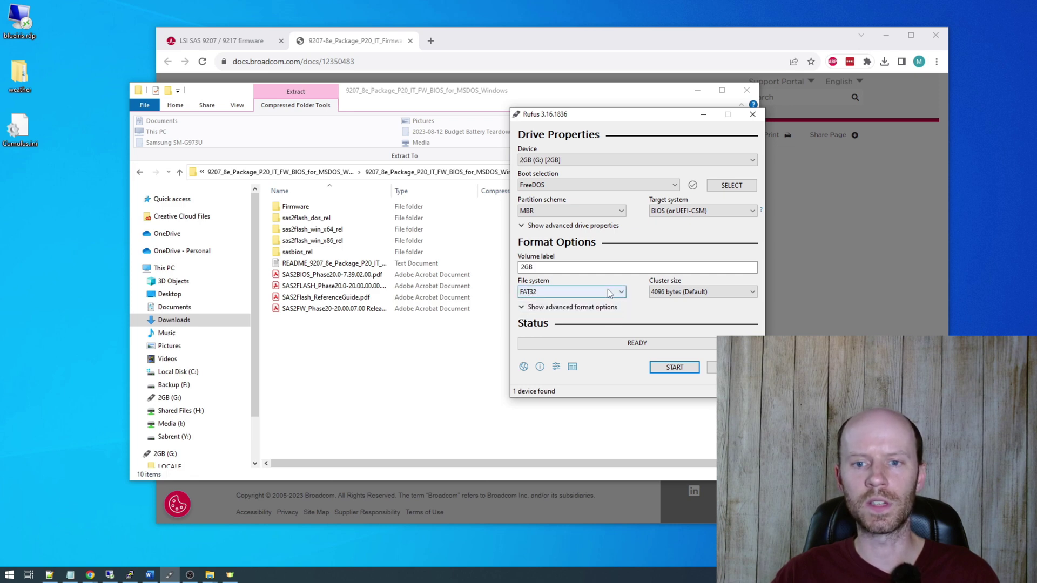
left_click(683, 368)
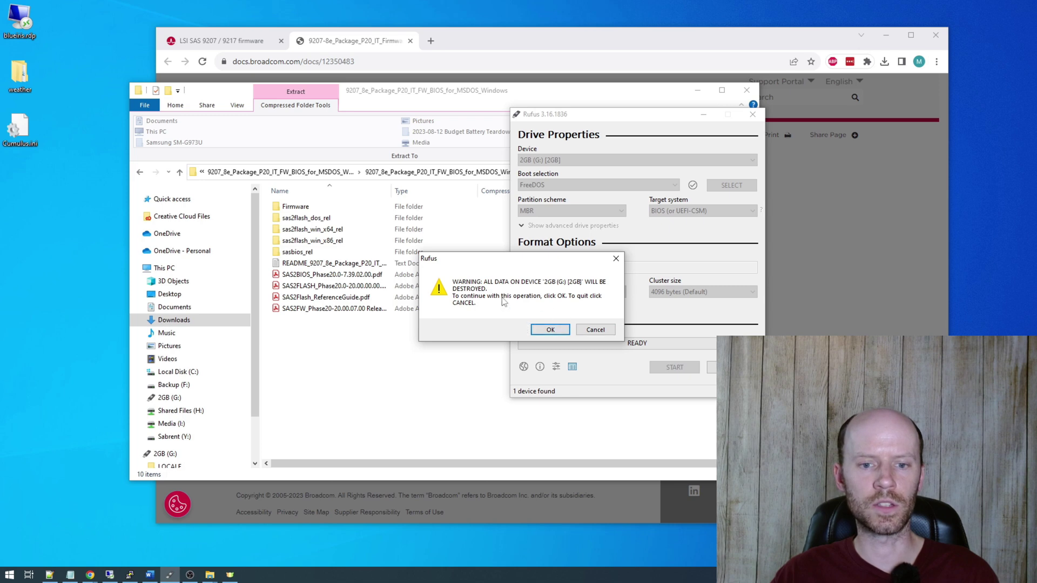
left_click(550, 329)
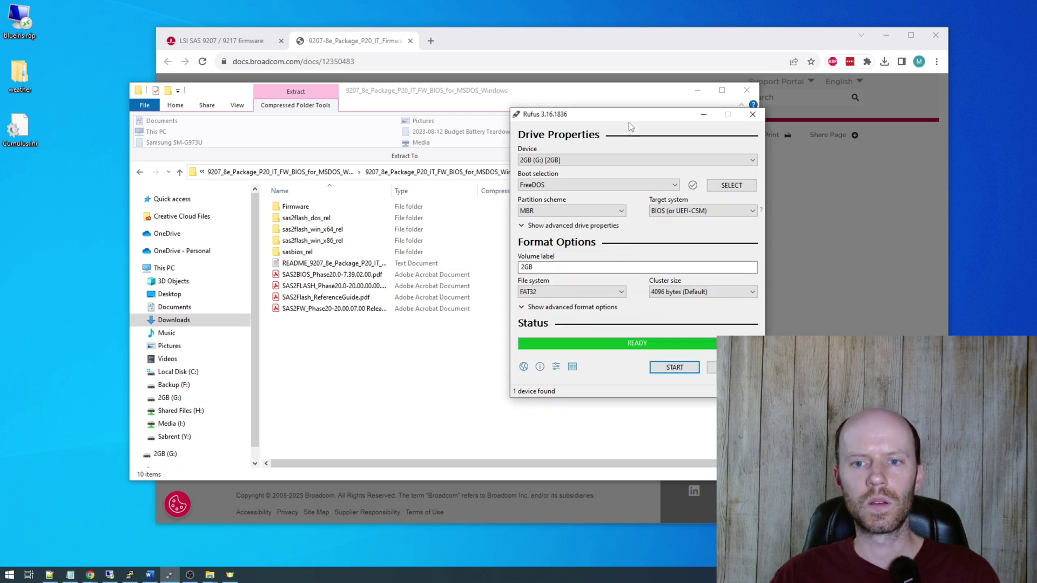
left_click_drag(629, 115, 901, 112)
Create a new folder named lsi on the 2GB G: drive
key("super+e")
left_click(669, 339)
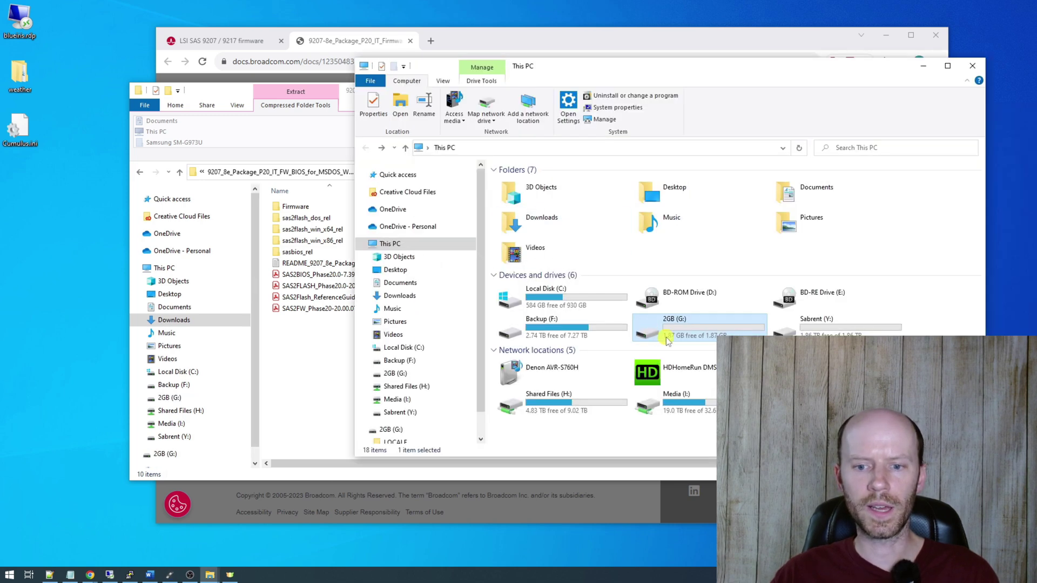
double_click(684, 333)
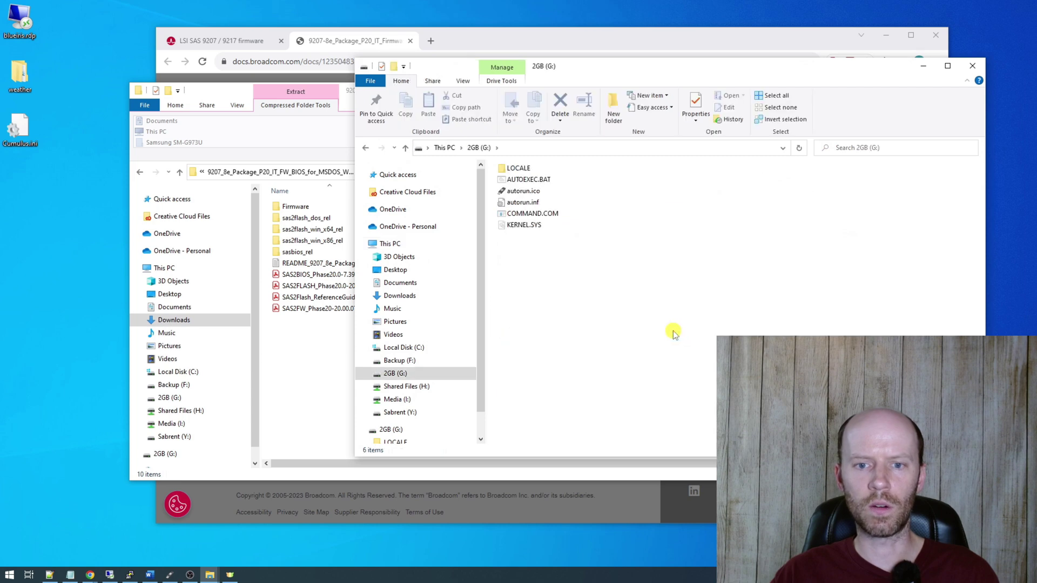
left_click(614, 111)
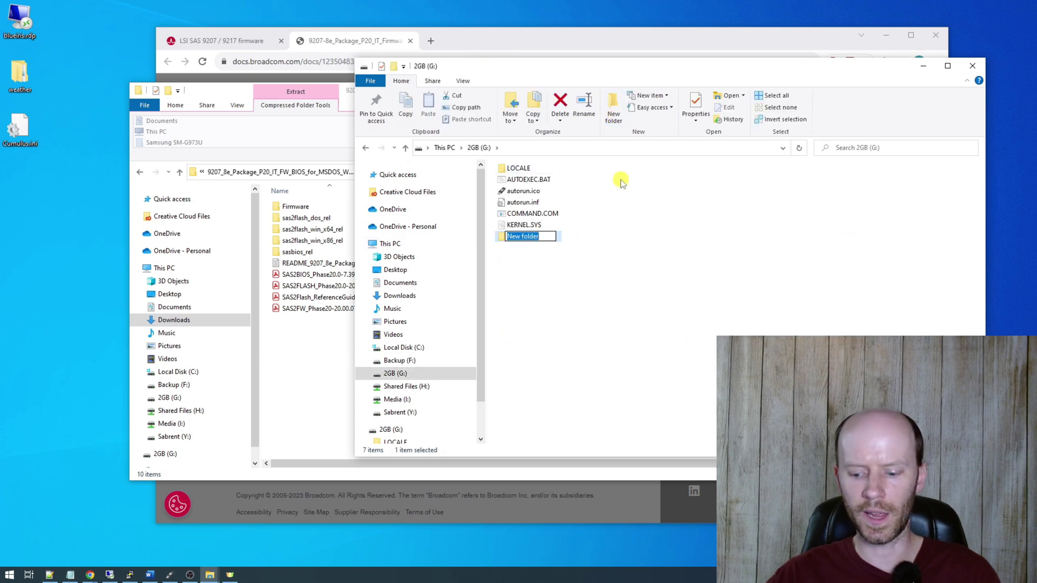
type("ls")
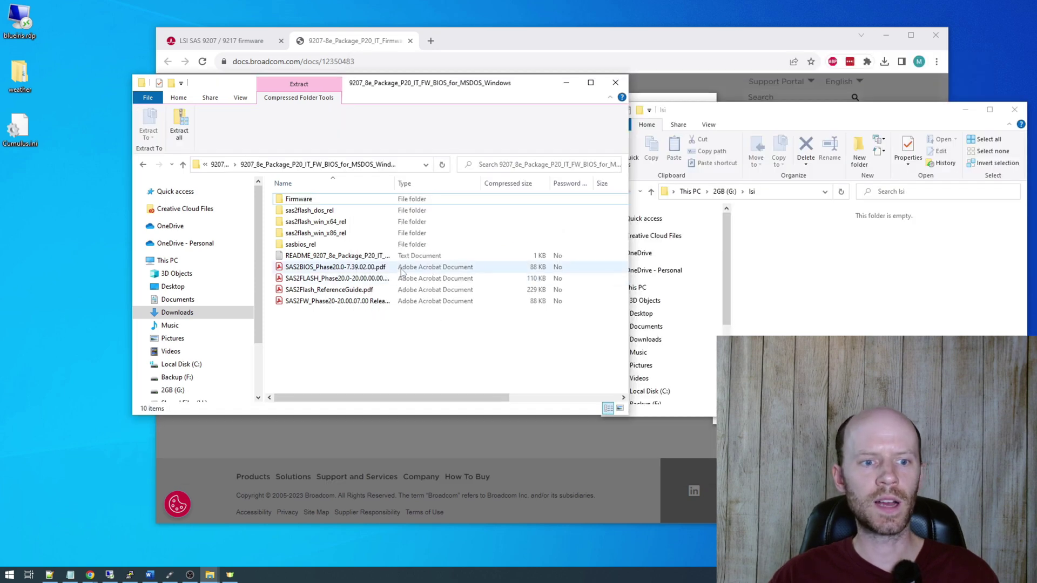
Copy sas2flsh.exe, 9207-8e.bin and mptsas2.rom from the package into G:\lsi
left_click(318, 212)
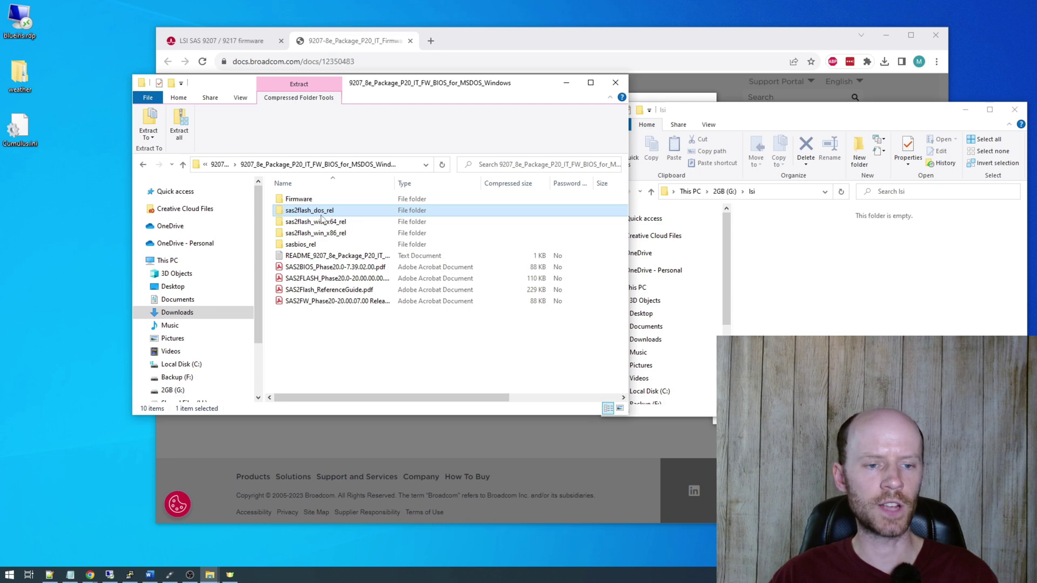
double_click(324, 211)
left_click_drag(294, 200, 868, 214)
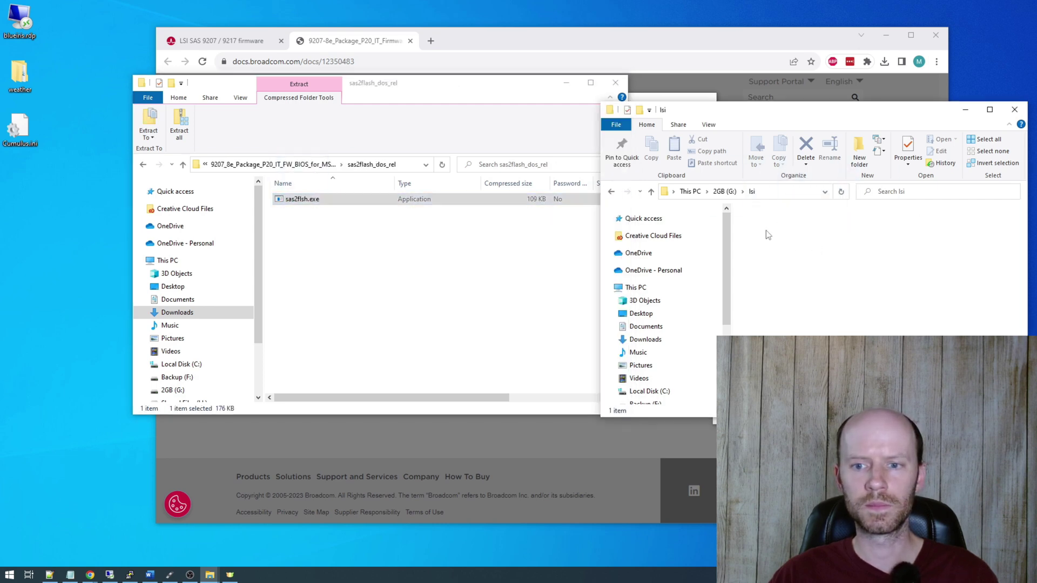
left_click(273, 165)
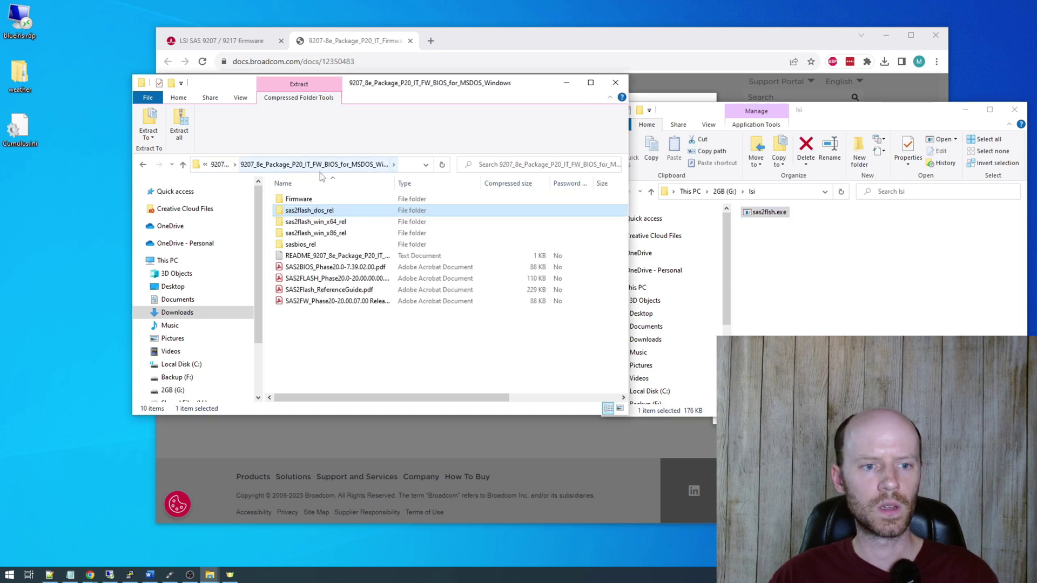
double_click(318, 200)
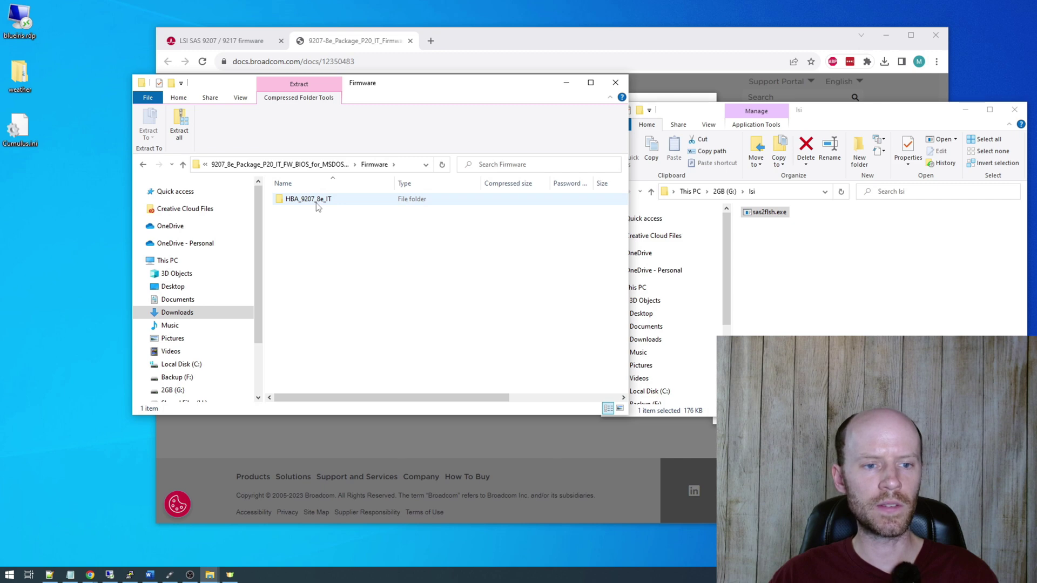
left_click(317, 202)
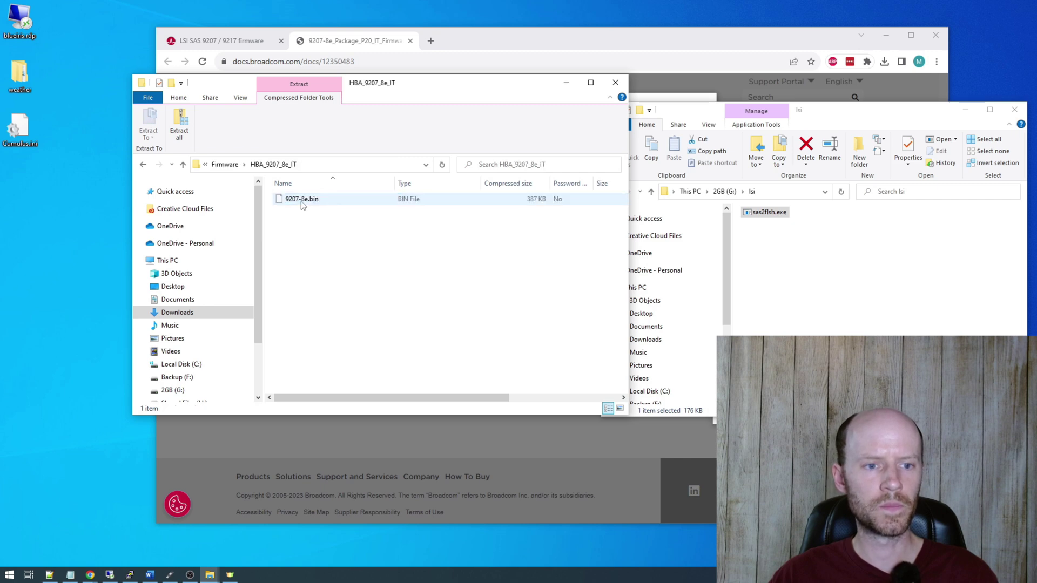
left_click_drag(299, 201, 784, 236)
left_click(183, 164)
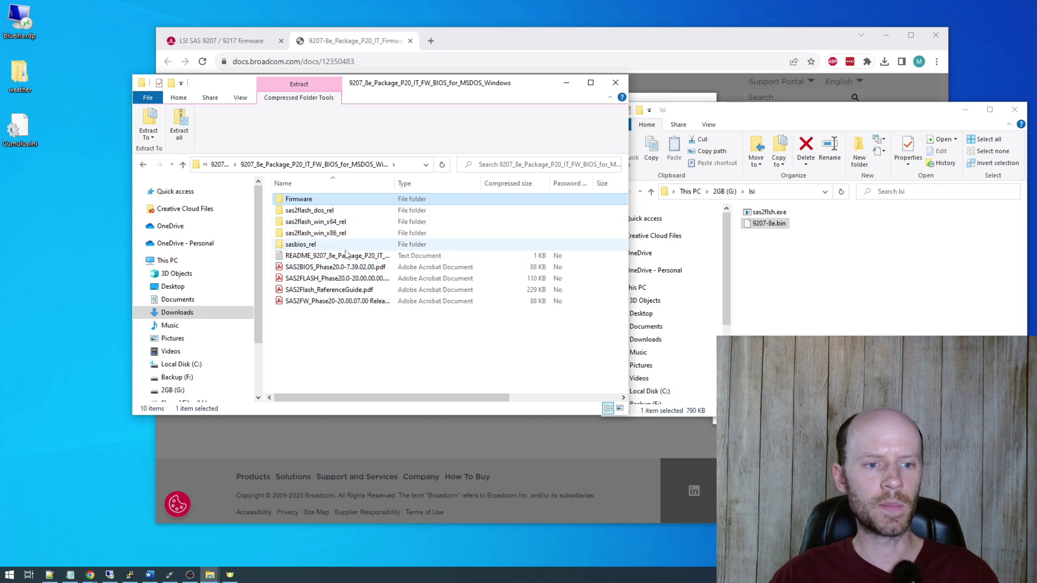
double_click(301, 245)
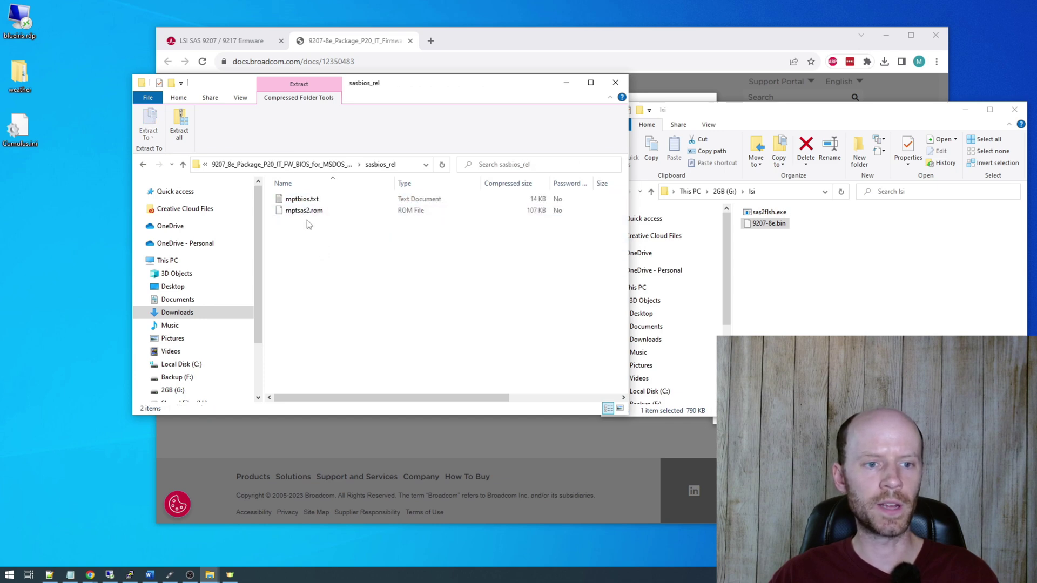
left_click_drag(294, 214, 736, 254)
Open SAS2Flash_ReferenceGuide.pdf from the package's top folder
left_click(592, 185)
key("alt+Left")
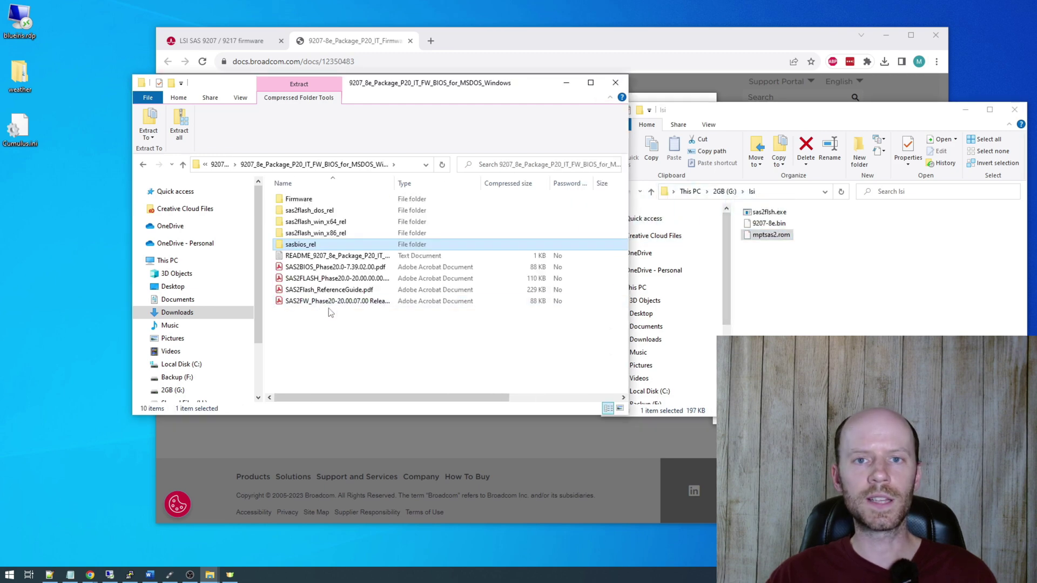
left_click(345, 290)
double_click(361, 291)
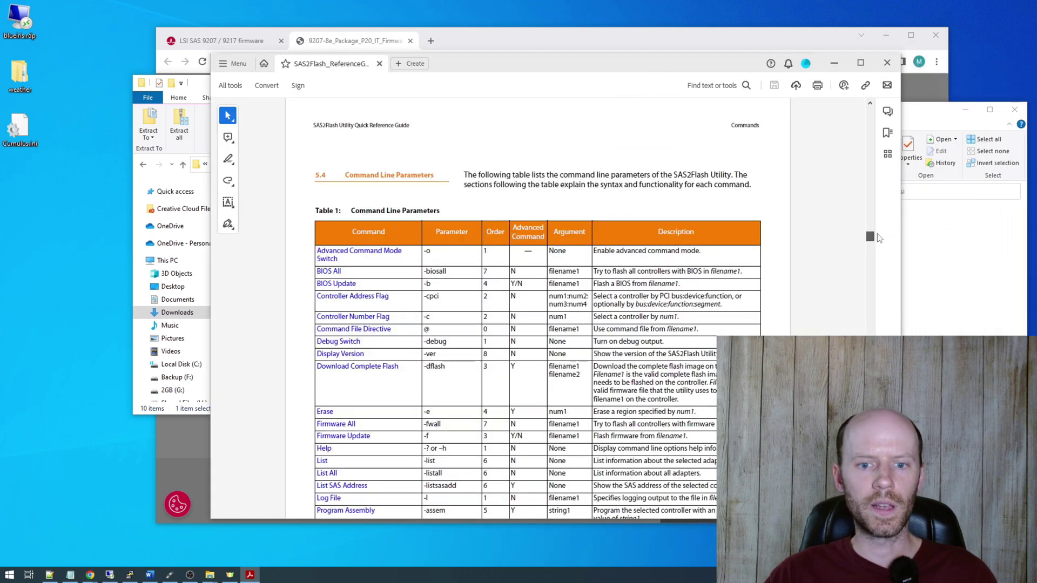
Scroll through the guide's Command Line Parameters section, then minimize Acrobat
left_click_drag(877, 234, 885, 288)
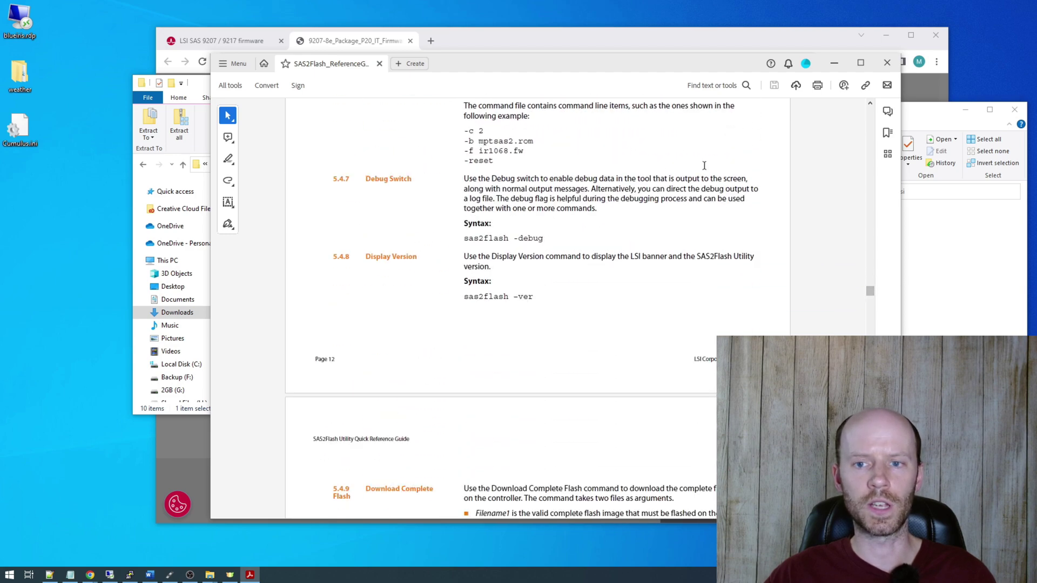
left_click(833, 63)
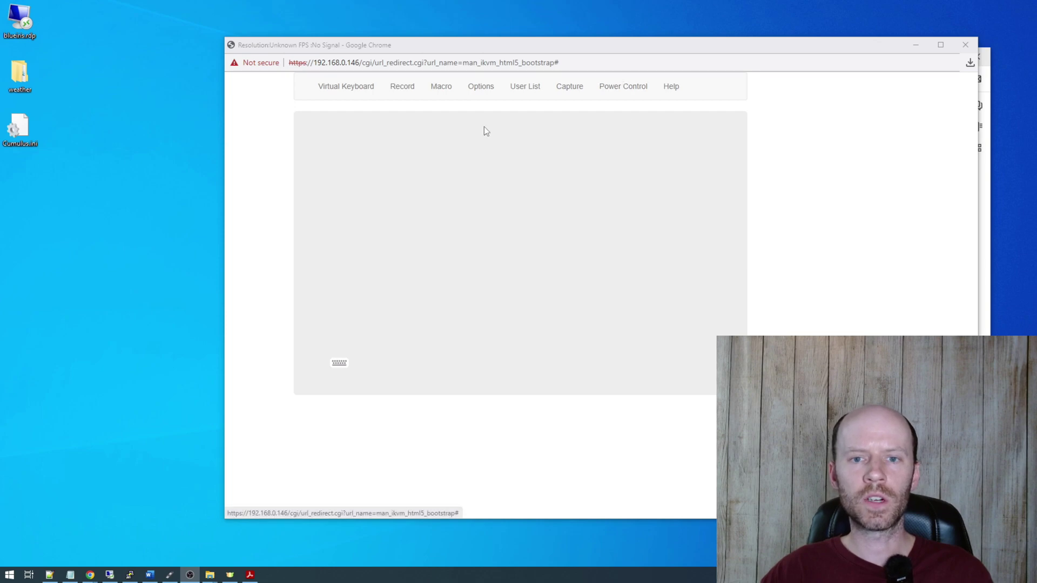
Set Power On from the iKVM Power Control menu and move to the Aptio Boot tab
left_click_drag(442, 47, 454, 51)
left_click(626, 91)
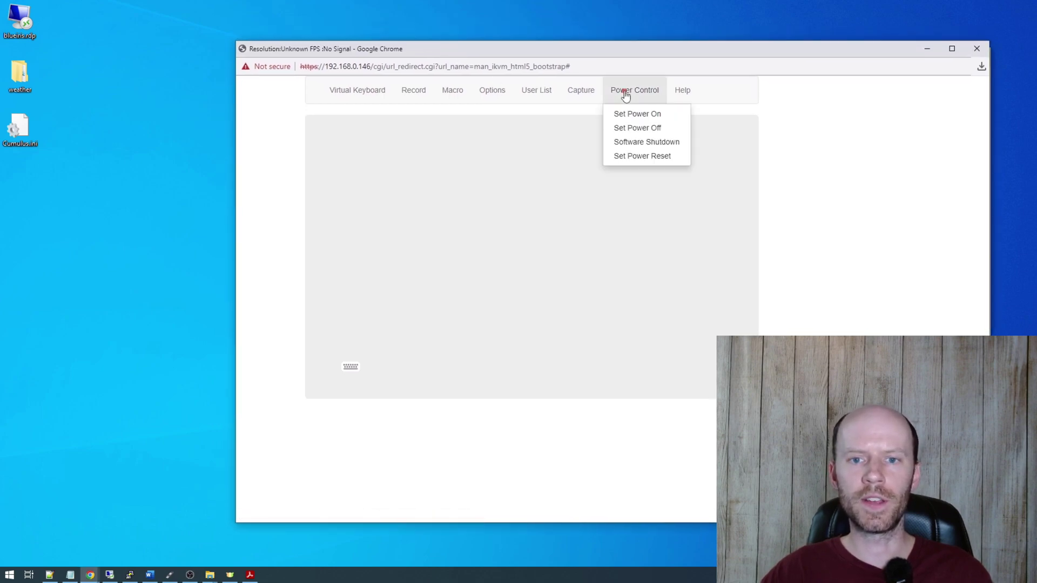
left_click(641, 116)
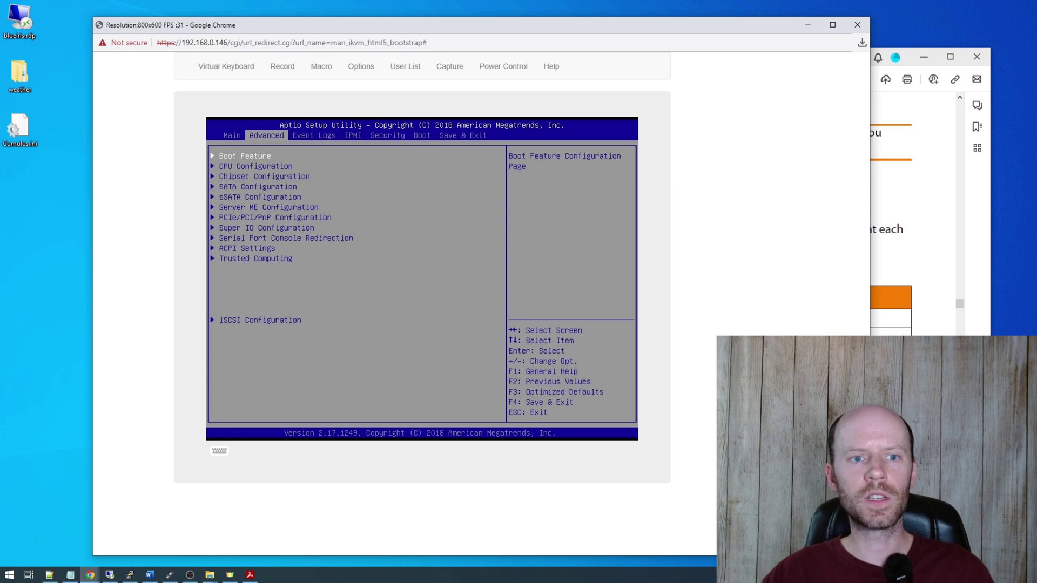
key("Right")
key("Right")
key("Right")
key("Right")
Keep Boot Mode Select at LEGACY, then save with F4 and restart the server
key("Down")
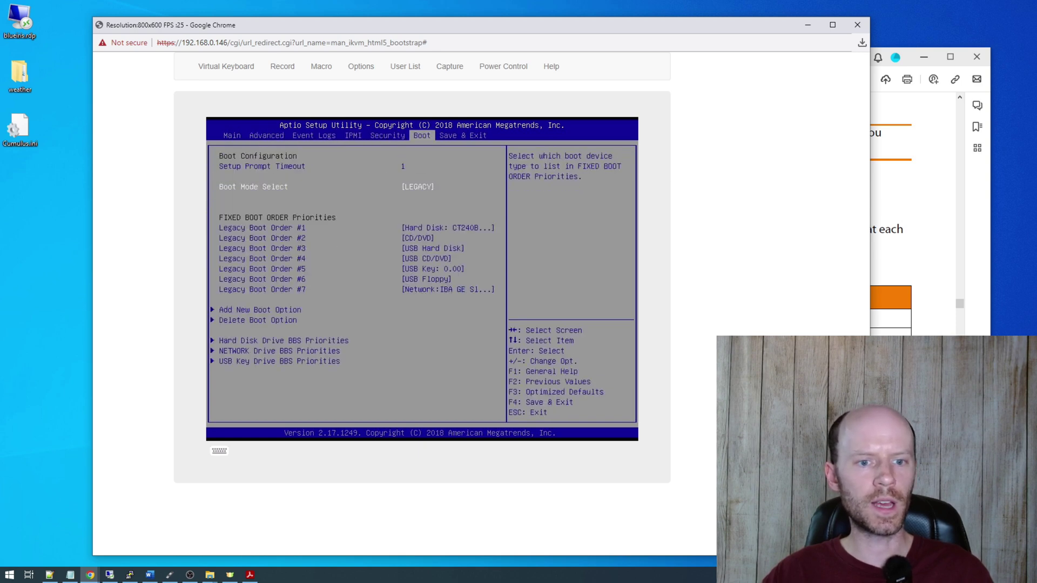
key("Return")
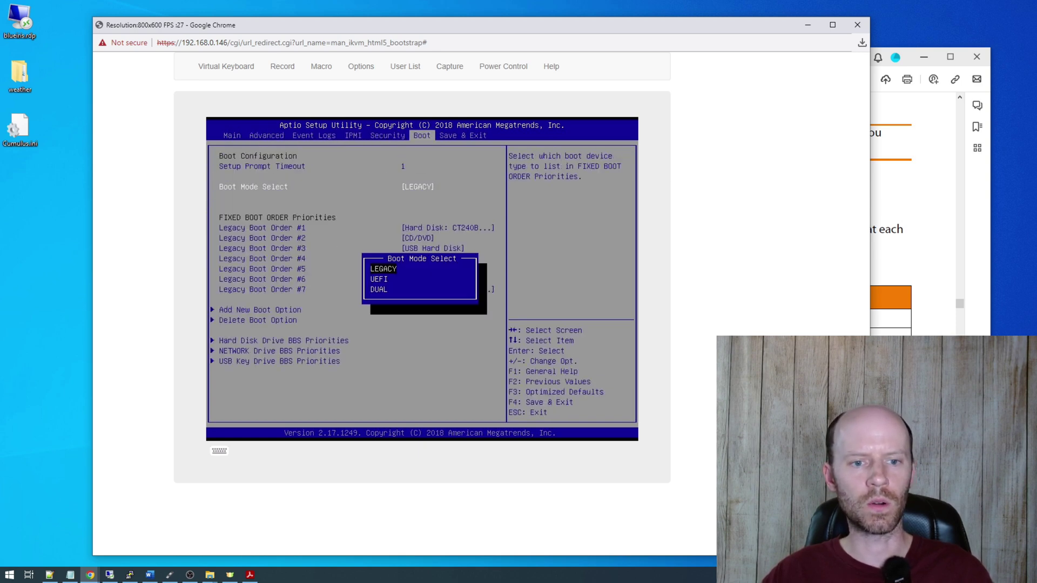
key("Down")
key("Down")
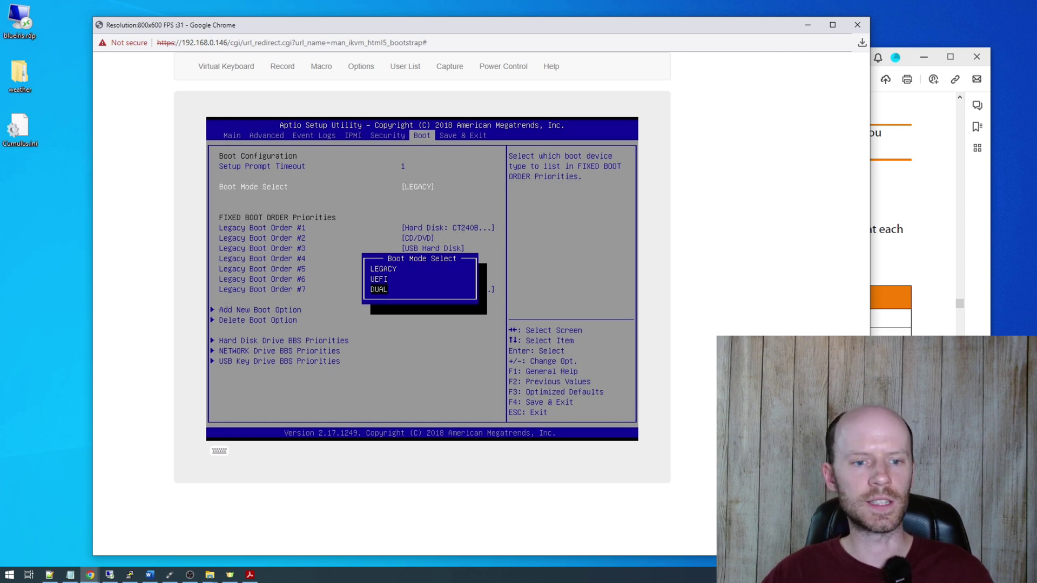
key("Up")
key("Up")
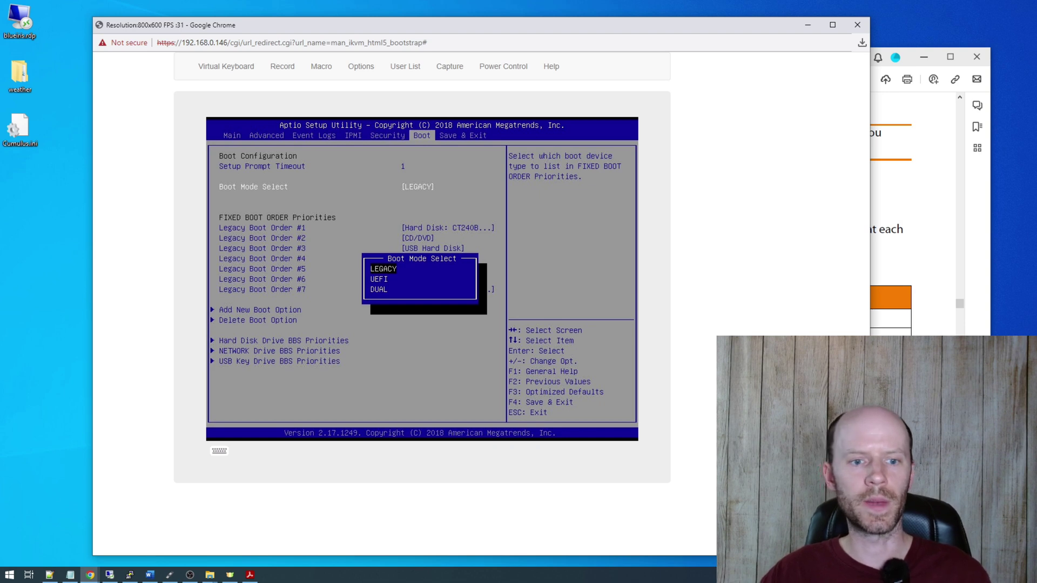
key("Return")
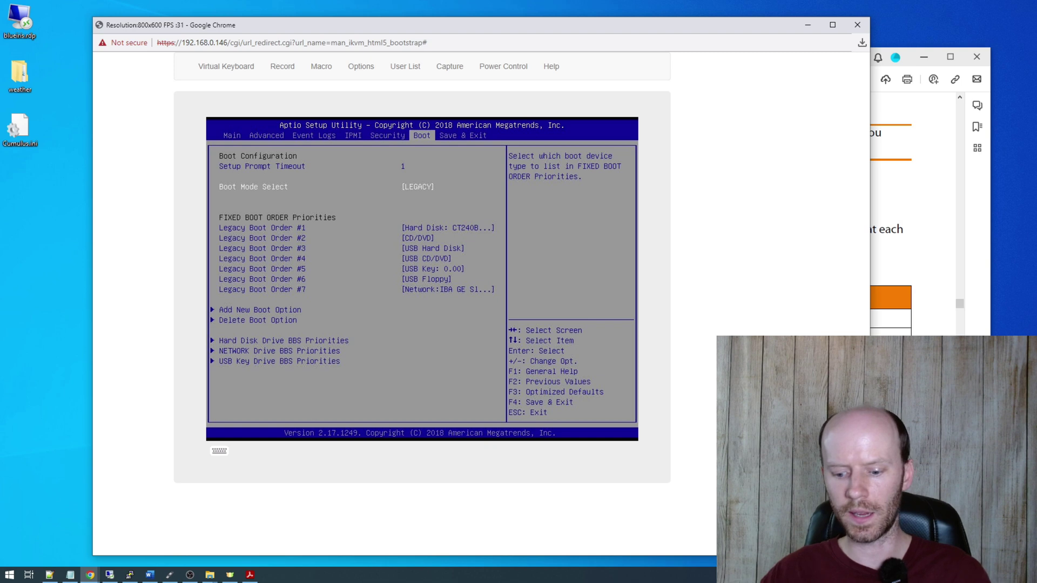
key("F4")
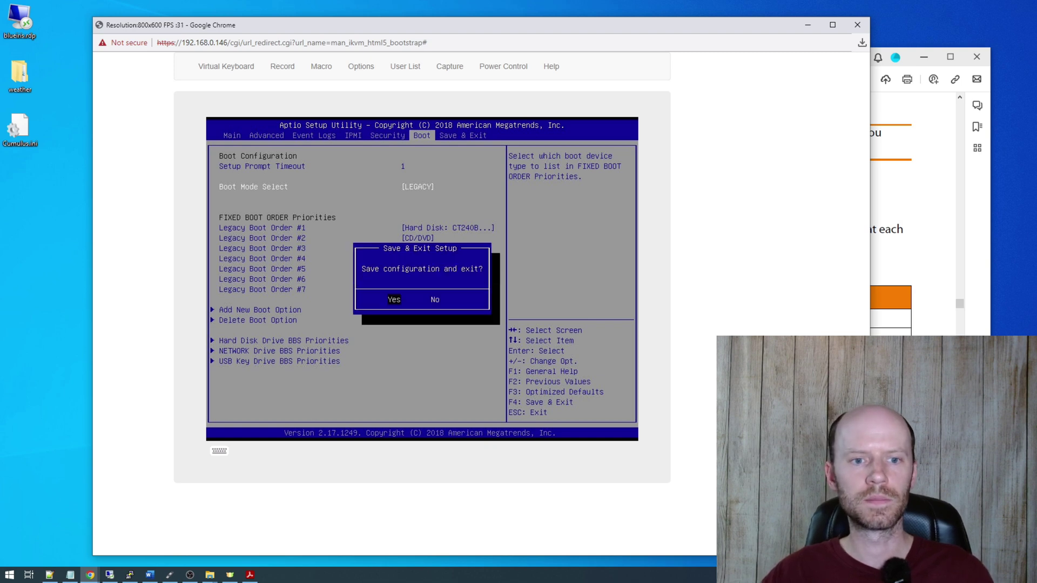
key("Return")
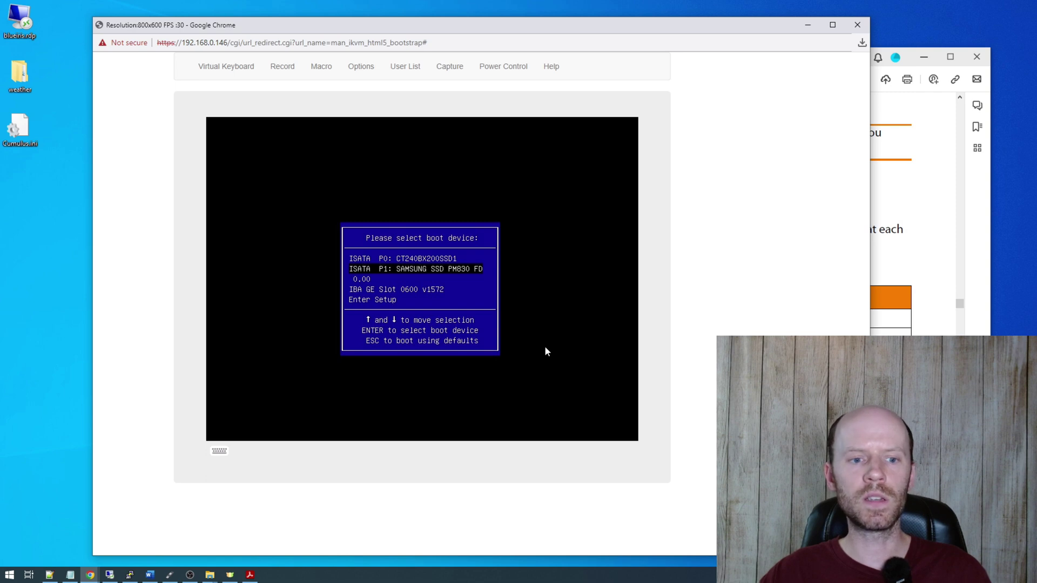
Boot the server from the USB key entry into FreeDOS
key("Down")
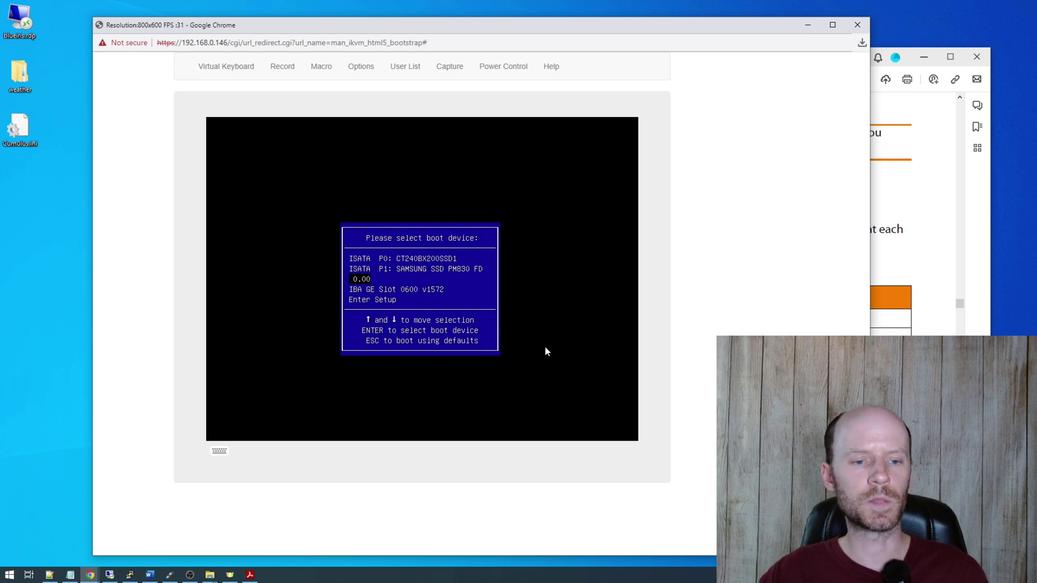
key("Down")
key("Up")
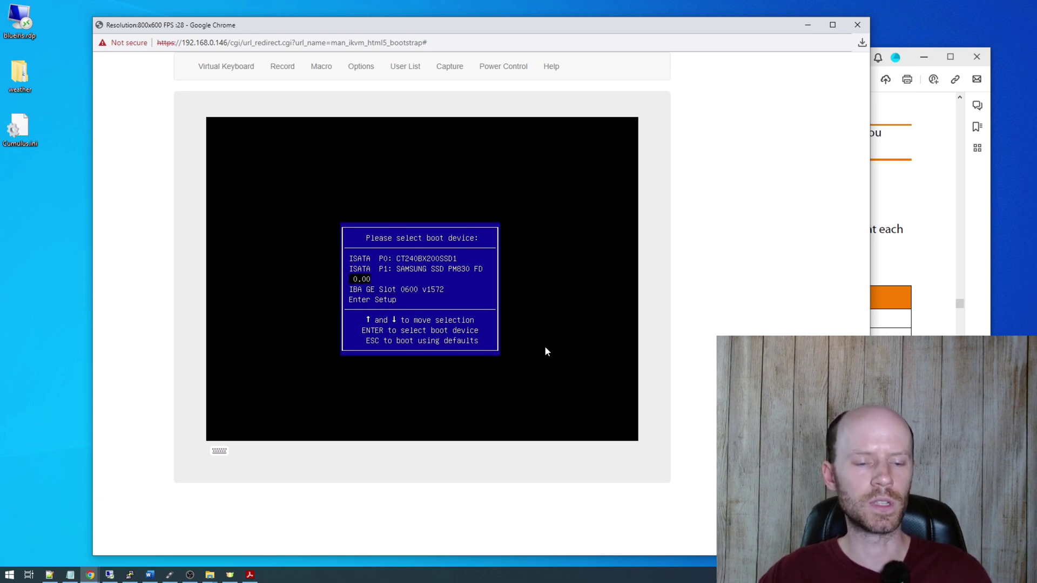
key("Return")
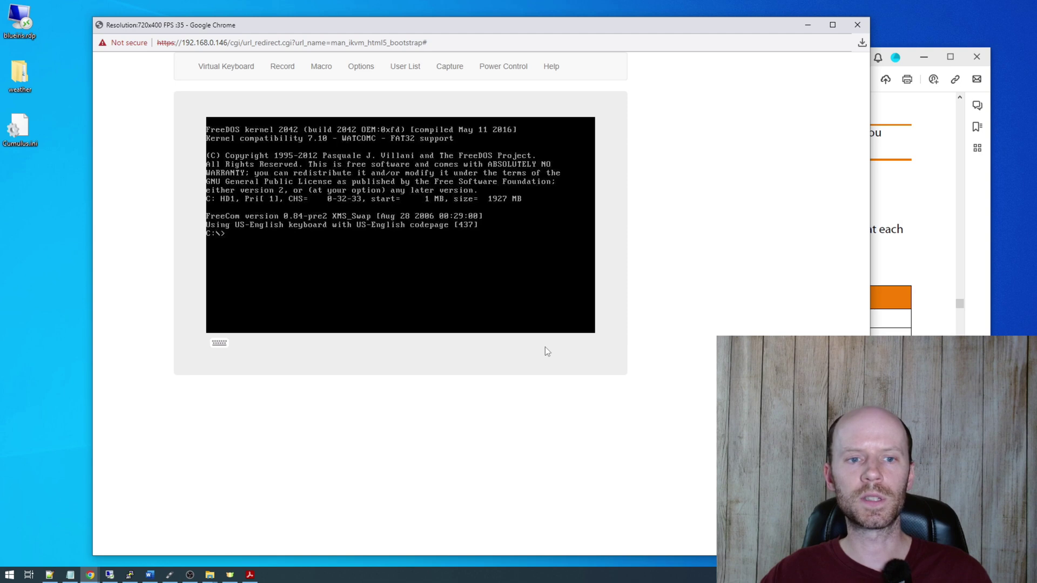
key("Return")
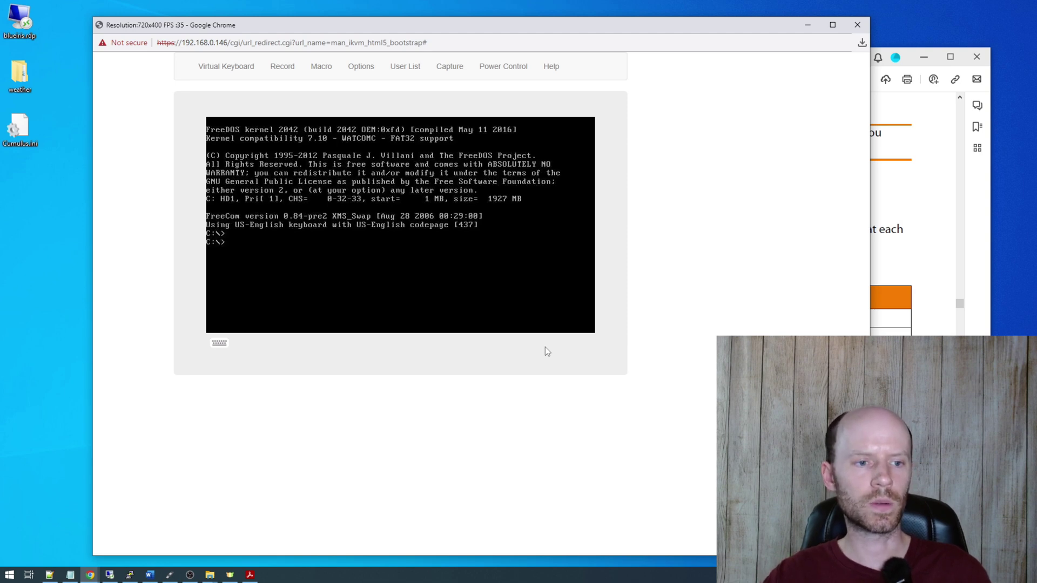
Change into the lsi directory and list its files with dir
type("cd lsi")
type("\\")
key("Return")
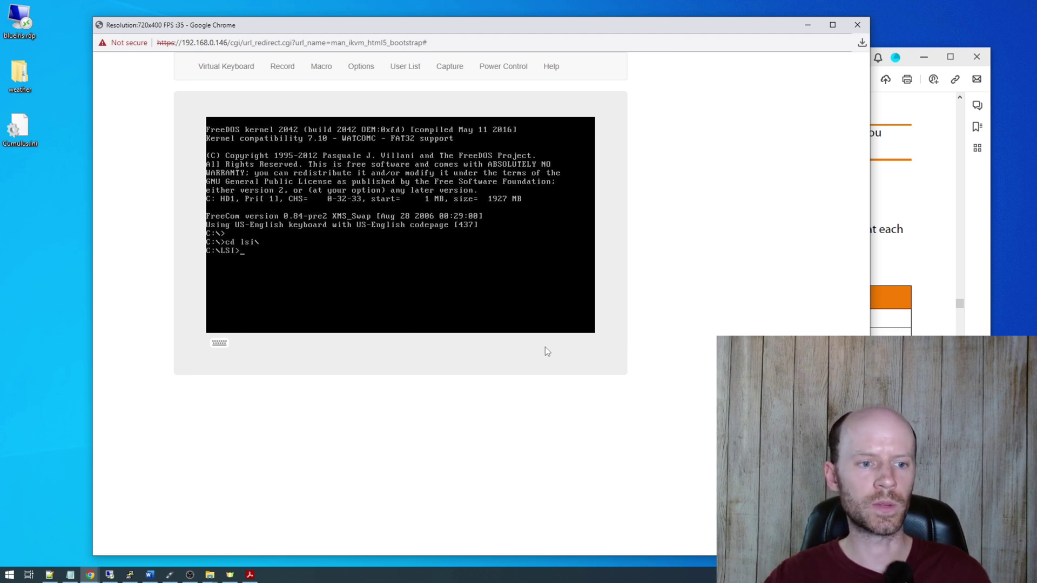
key("Return")
type("dir")
key("Return")
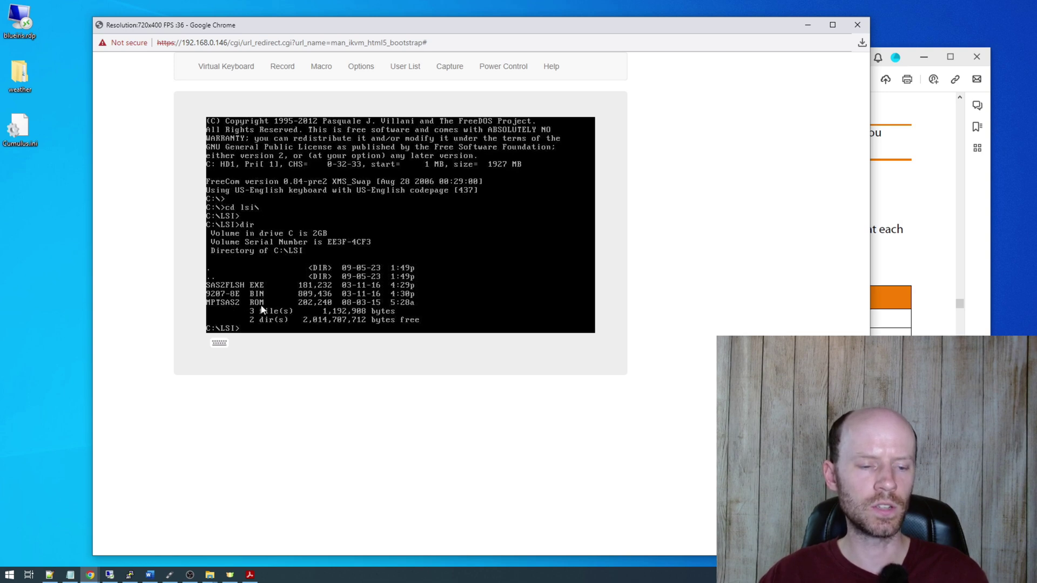
key("Return")
key("Return")
key("Return")
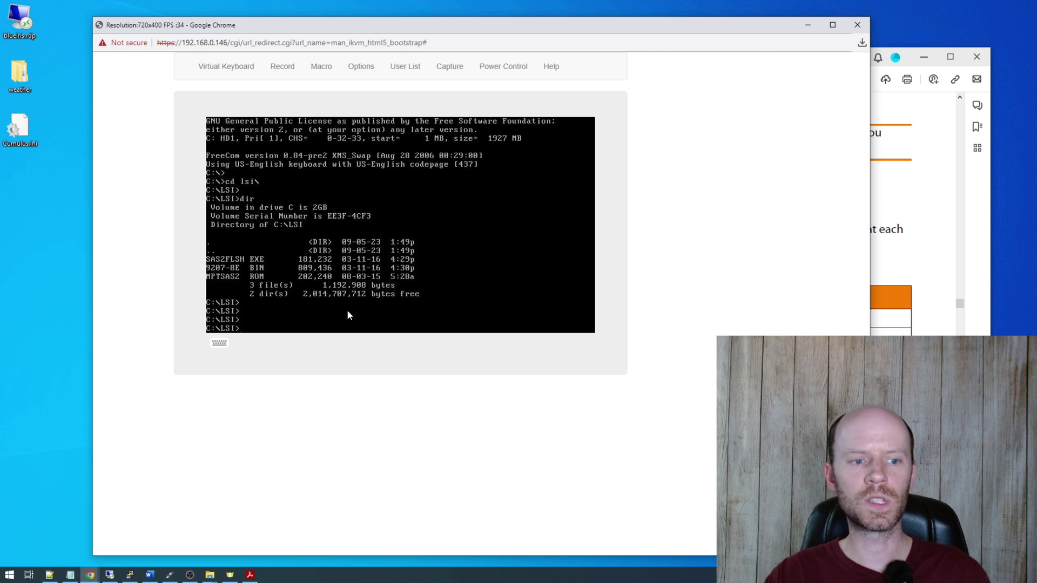
Run sas2flsh.exe -listall, showing the SAS2308 adapter at firmware 16.00.00.00
type("sas2flsh.exe -")
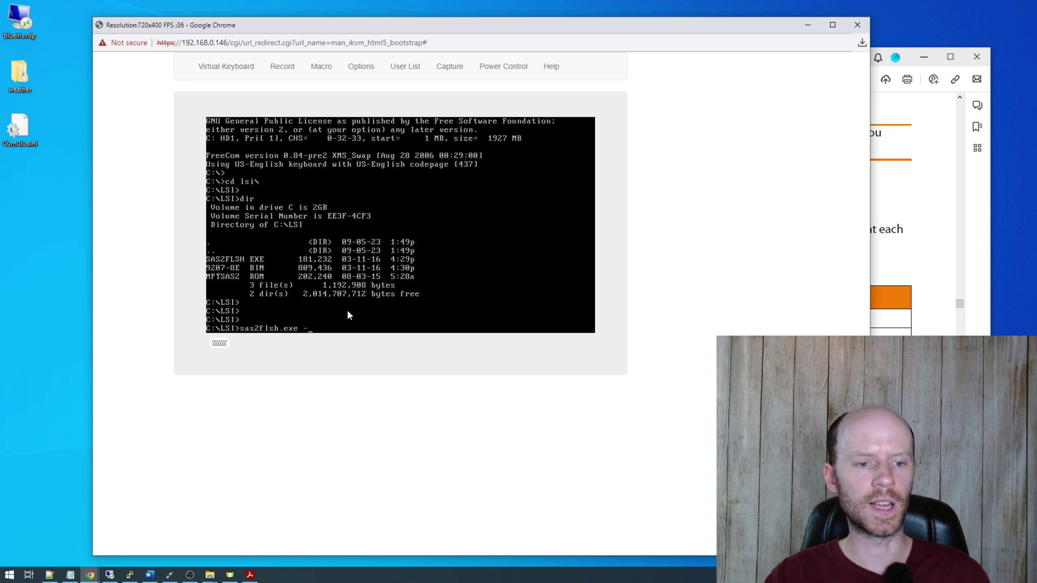
type("listall")
key("Return")
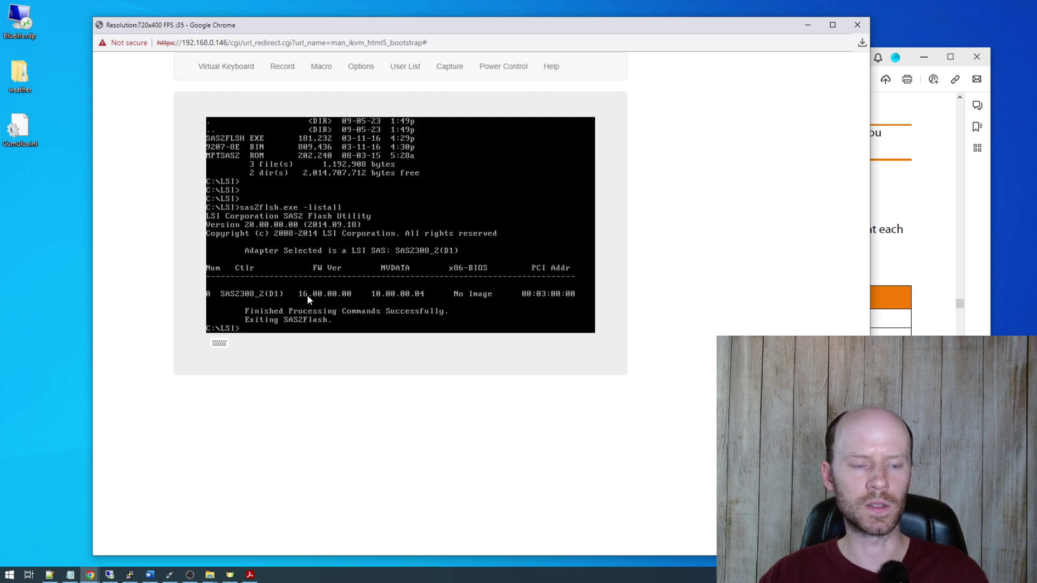
key("Return")
key("Return")
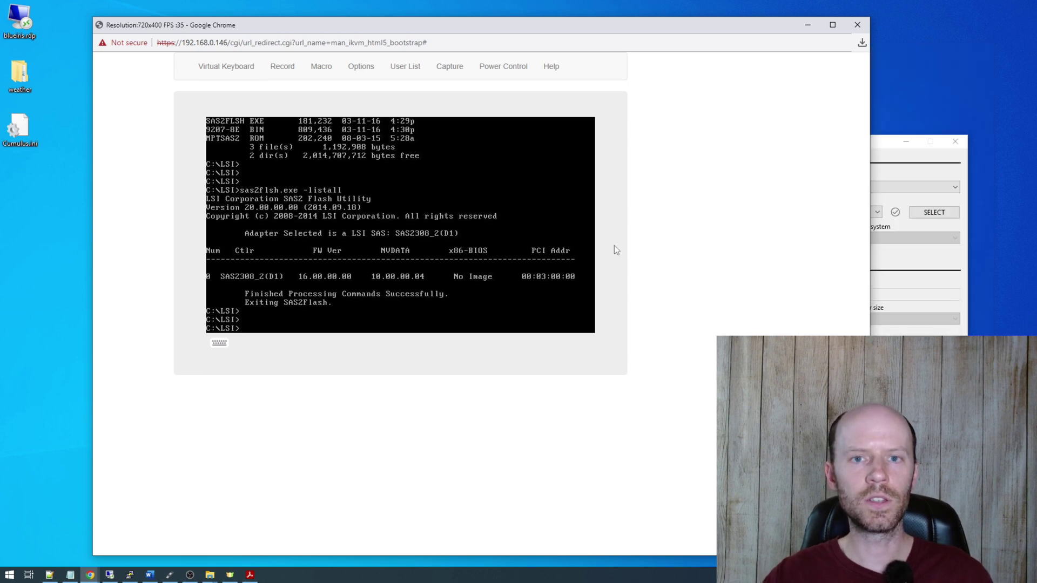
Run sas2flsh.exe -c 0 -o -e 6 after checking erase region 6 in the guide
type("sas2flsh.exe -c 0")
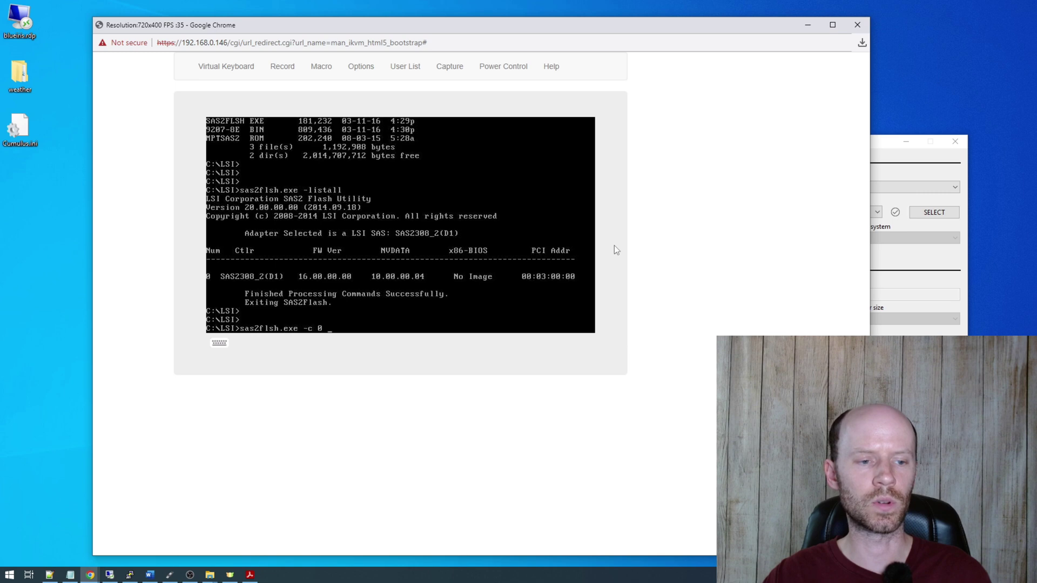
type(" -o ")
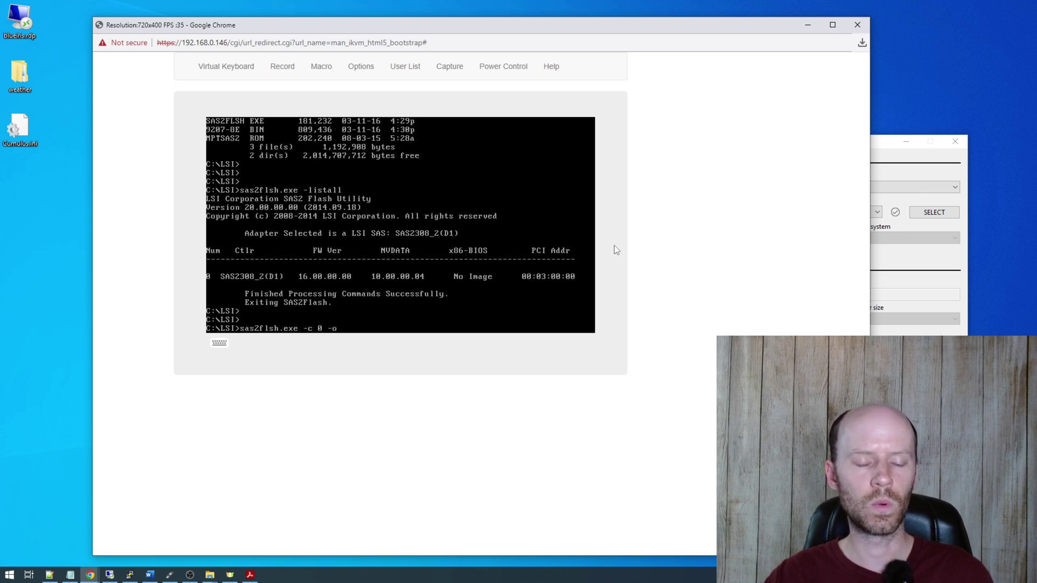
type("-e 6")
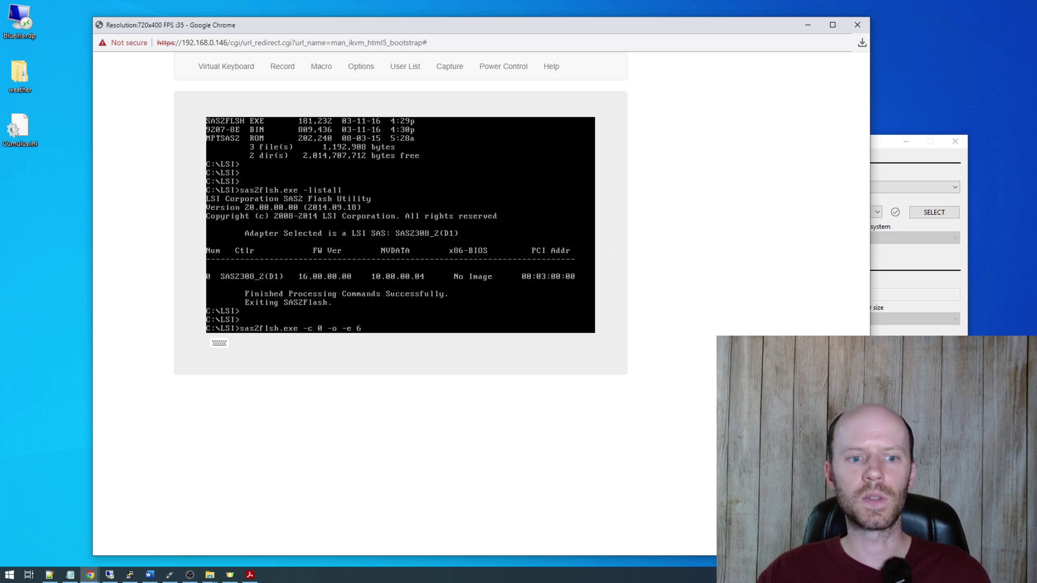
key("alt+Tab")
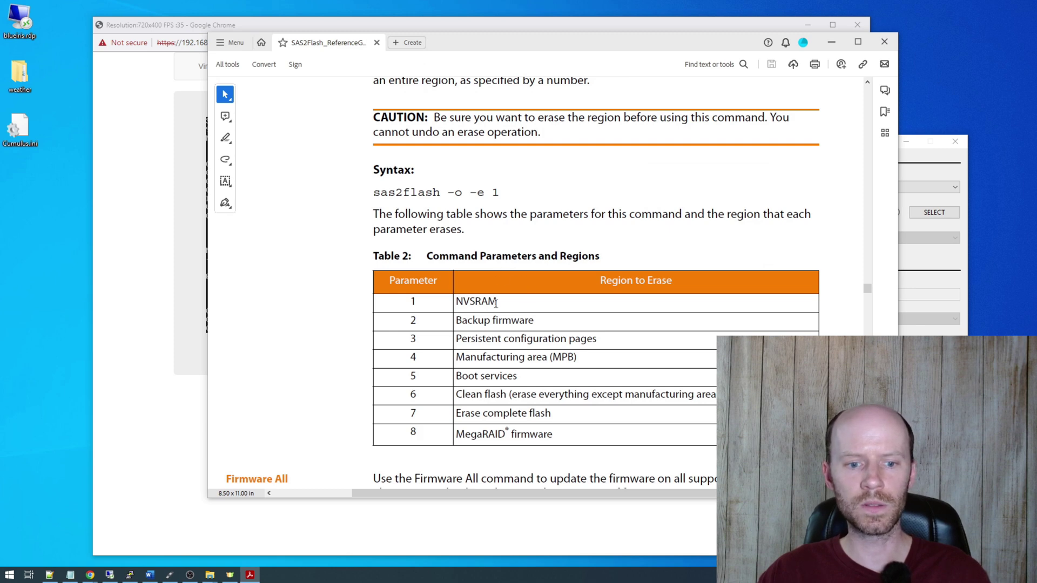
left_click_drag(408, 395, 721, 396)
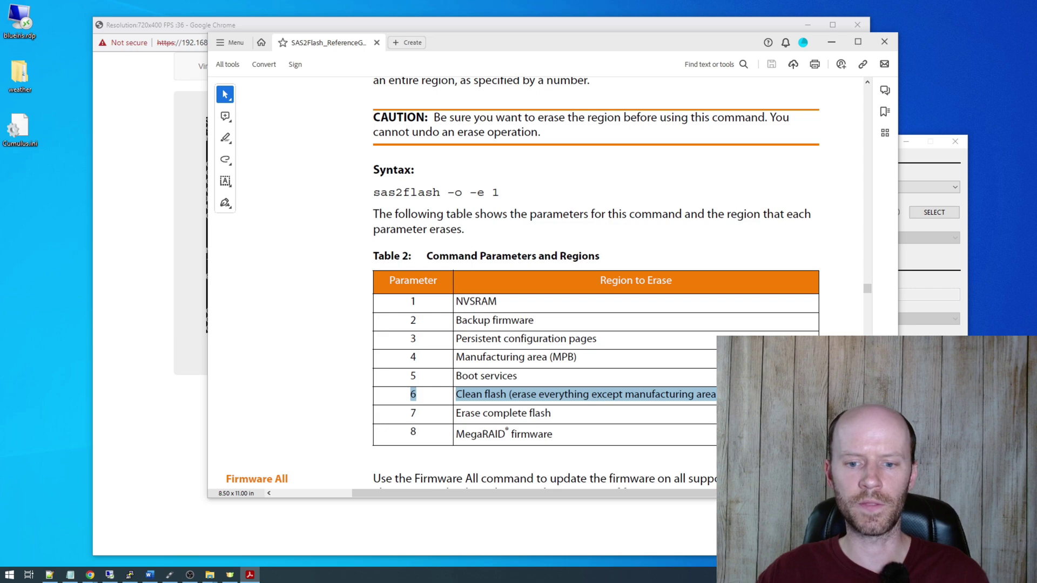
left_click(831, 42)
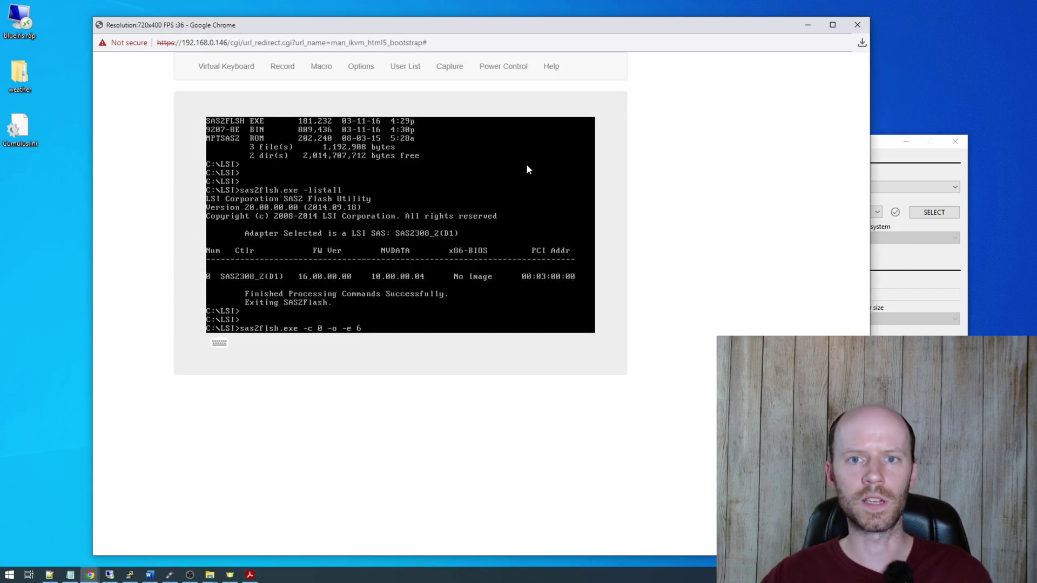
key("Return")
key("Return")
key("Return")
key("Return")
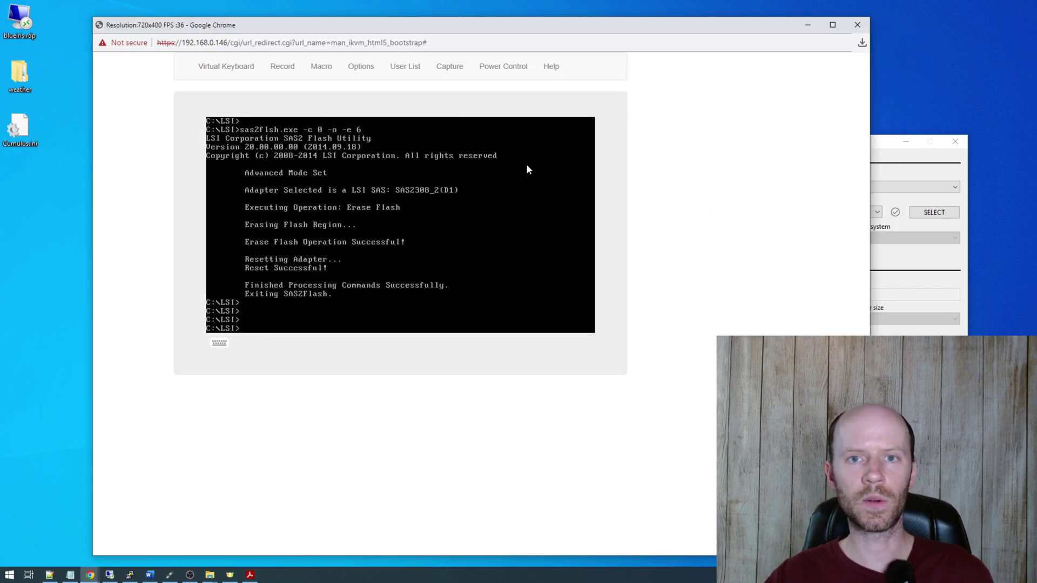
Run sas2flsh.exe -c 0 -f 9207-8E.BIN without the -b mptsas2.rom boot ROM option
type("sas2flsh.exe -c 0")
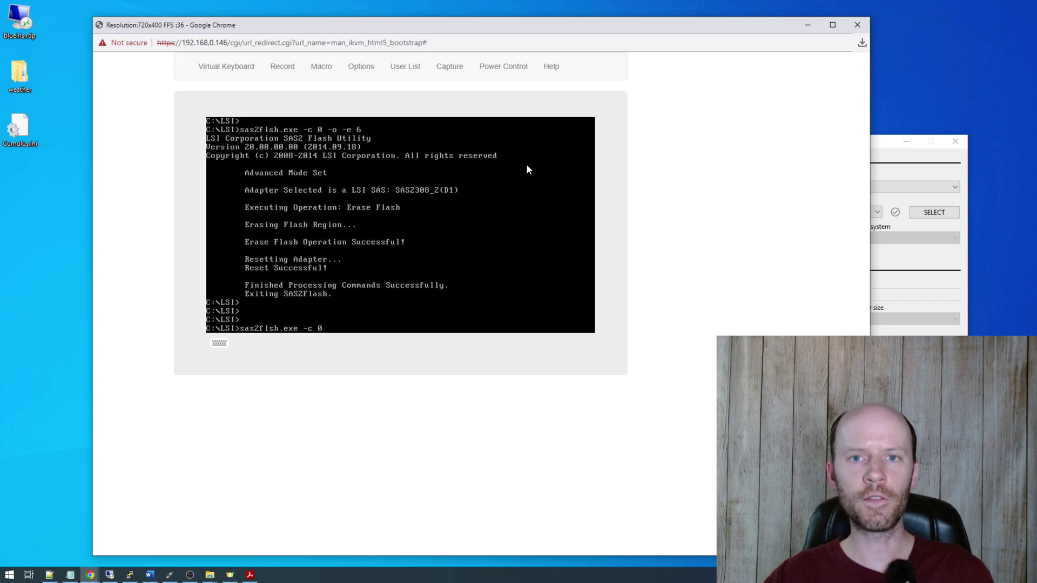
type(" -f 9207-8E.BIN")
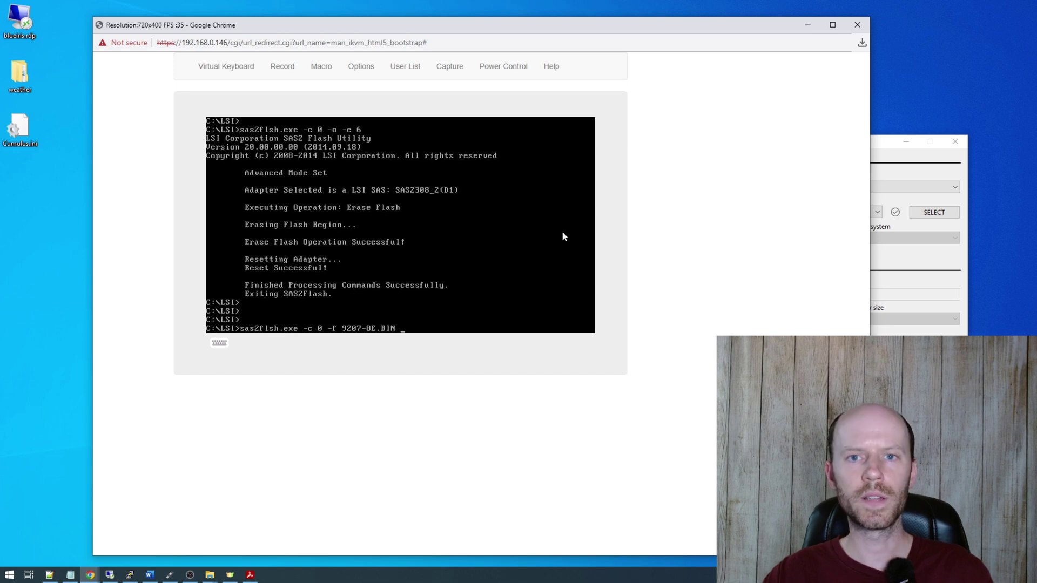
type(" -b mptsas2.rom")
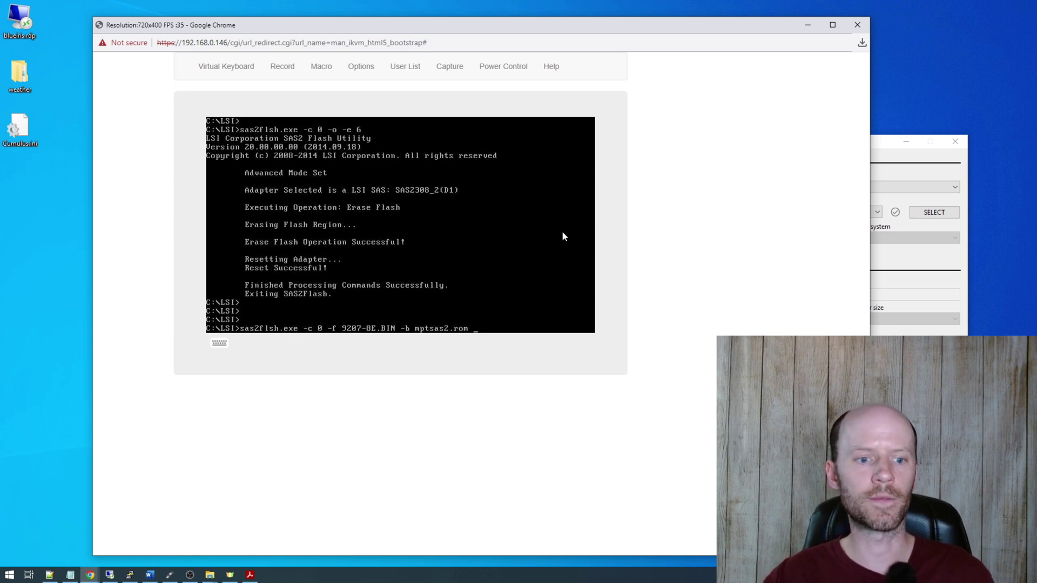
key("BackSpace")
key("BackSpace")
key("BackSpace")
key("BackSpace")
key("BackSpace")
key("BackSpace")
key("BackSpace")
key("BackSpace")
key("BackSpace")
key("BackSpace")
key("BackSpace")
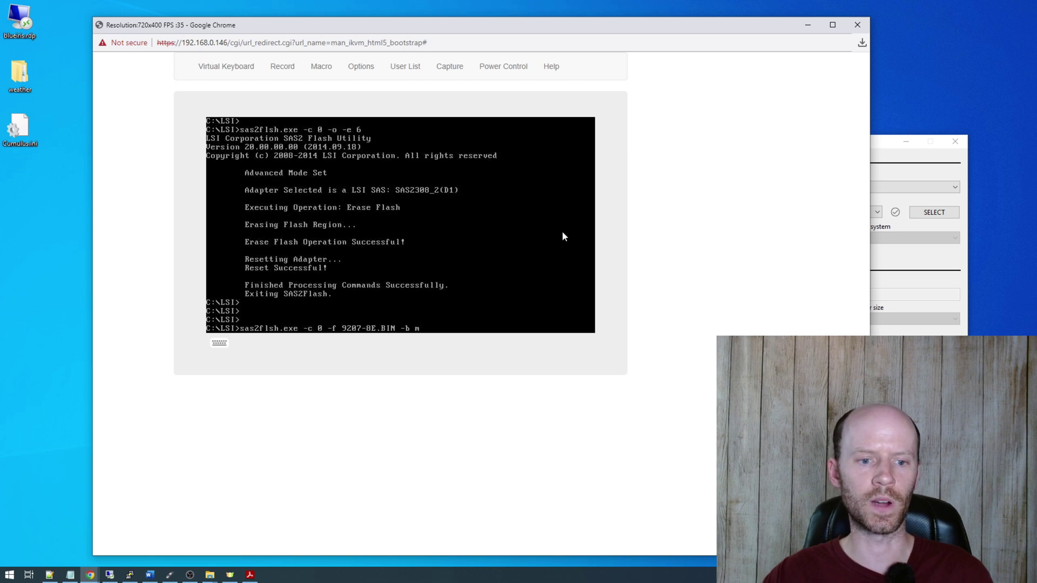
key("BackSpace")
key("BackSpace")
key("BackSpace")
key("BackSpace")
key("BackSpace")
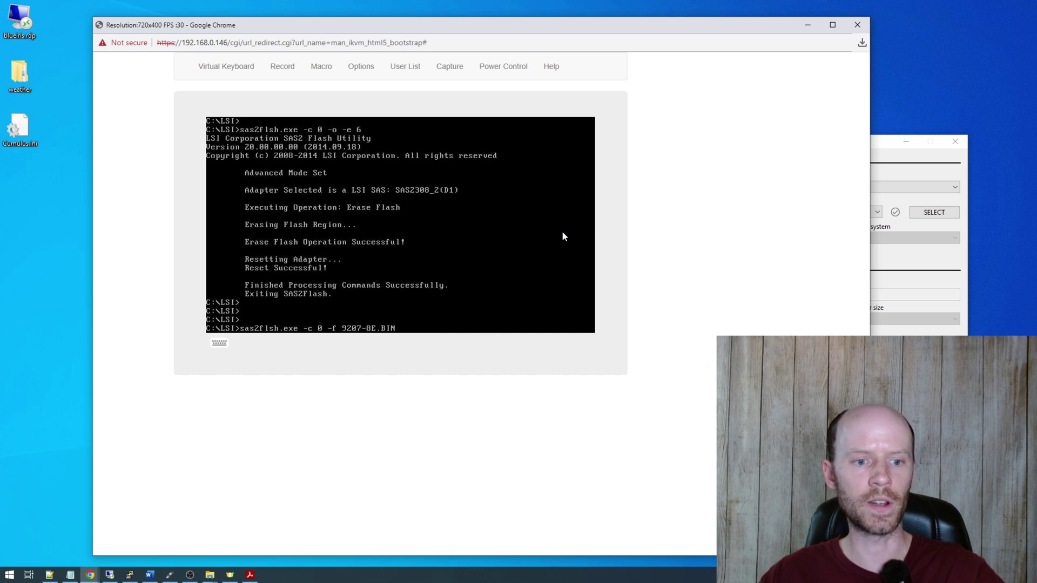
key("Return")
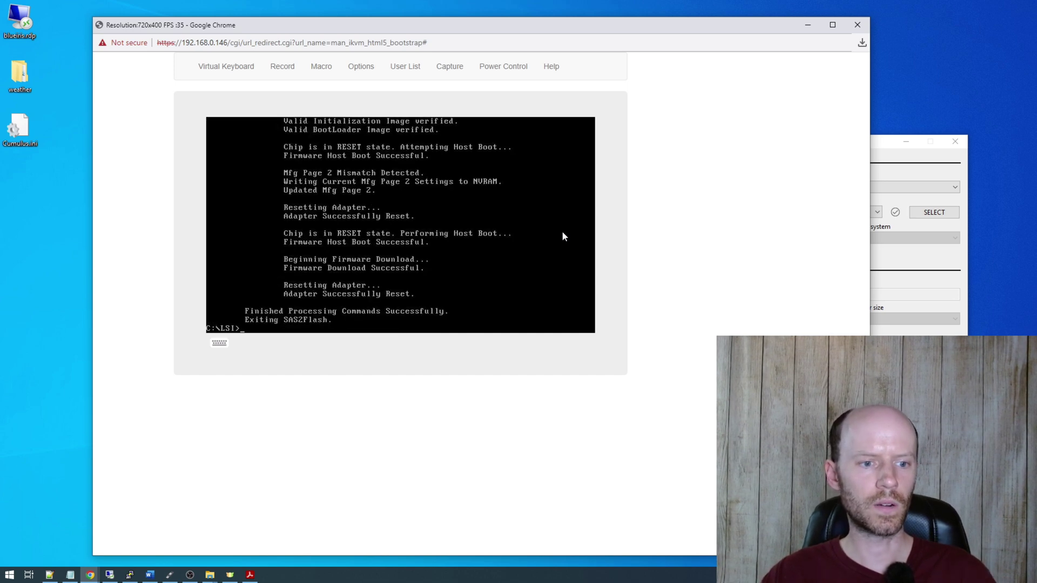
Run sas2flsh.exe -listall to check for firmware 20.00.07.00 and NVDATA 14.01.00.06
key("Return")
key("Return")
key("Return")
type("sas2flsh.exe -lis")
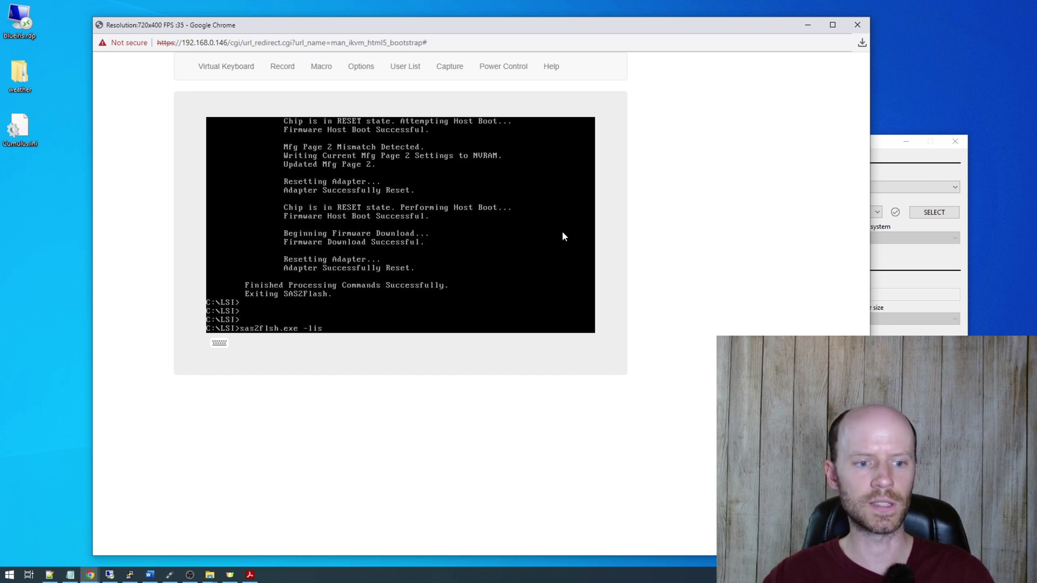
type("tall")
key("Return")
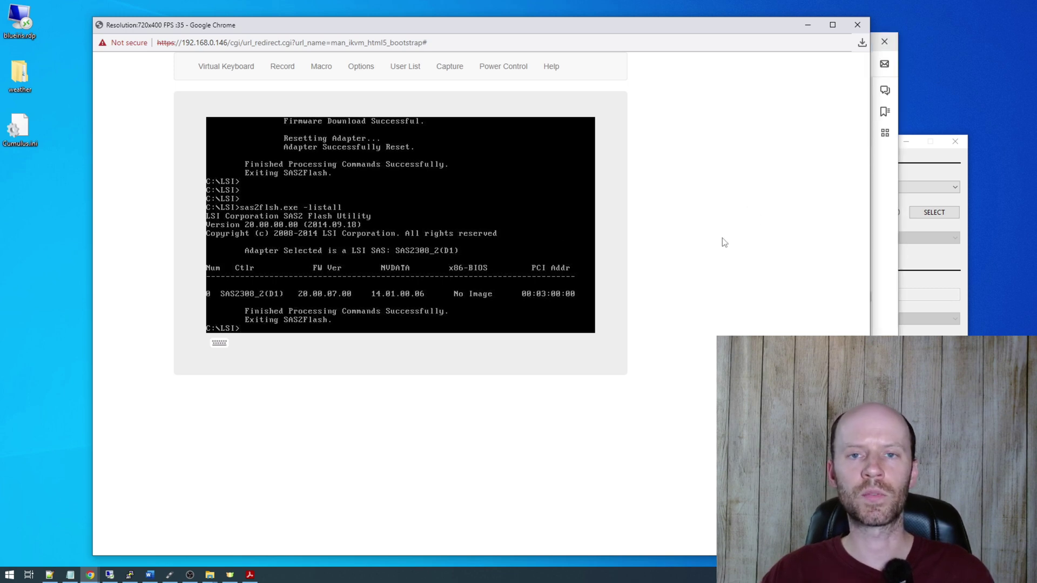
Return to SAS2Flash_ReferenceGuide.pdf and scroll to the Controller Number Flag section
left_click(895, 194)
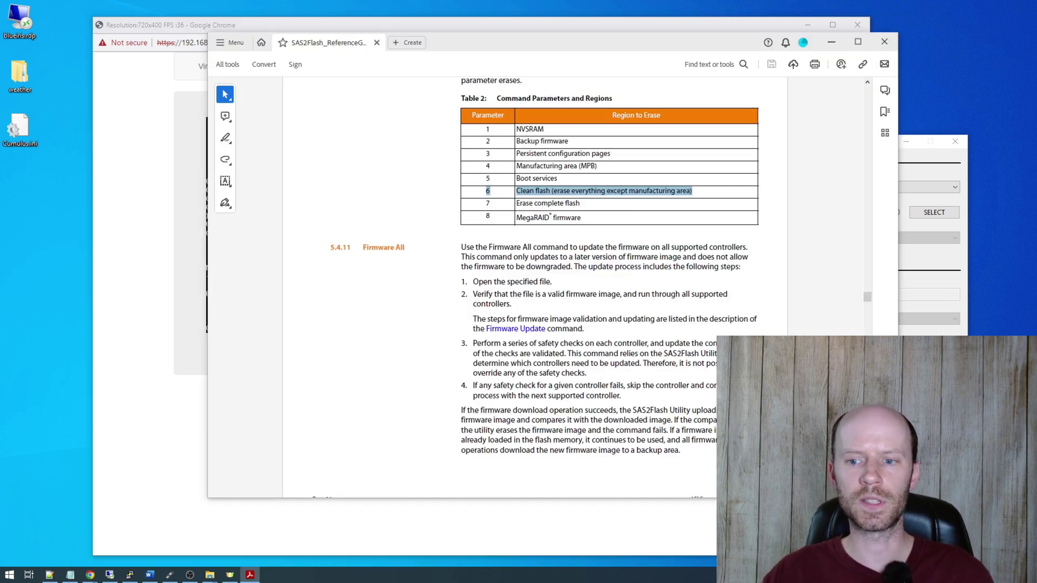
scroll(870, 296, "down", 5)
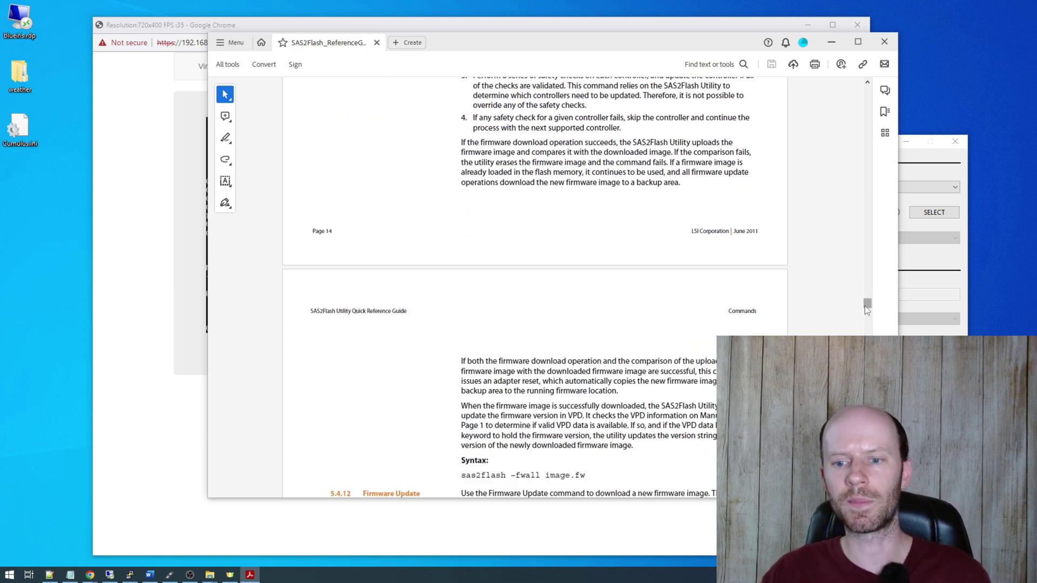
scroll(852, 296, "up", 10)
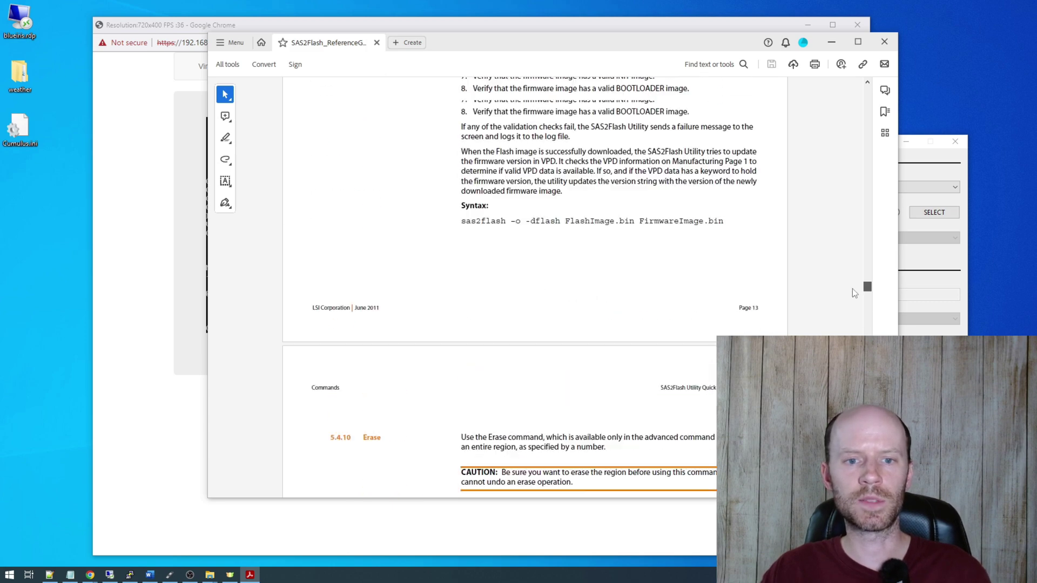